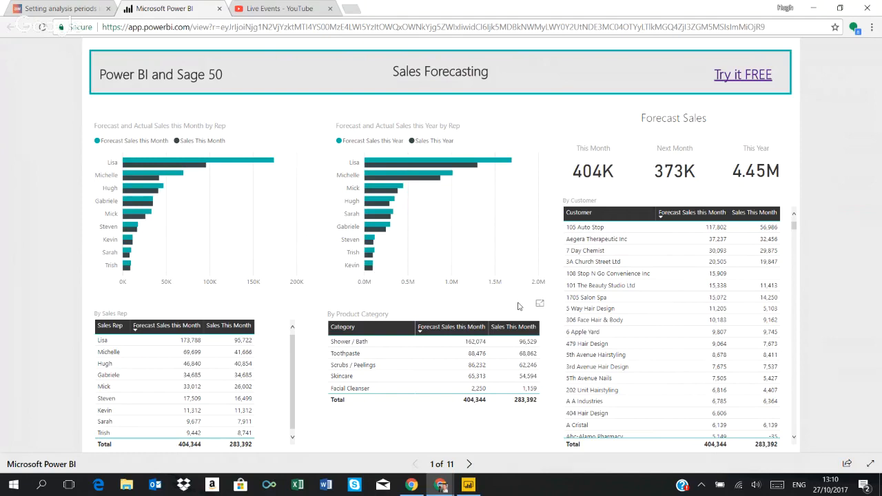
# Page through the published report from Sales Forecasting to the Sales by Rep page
pyautogui.click(469, 465)
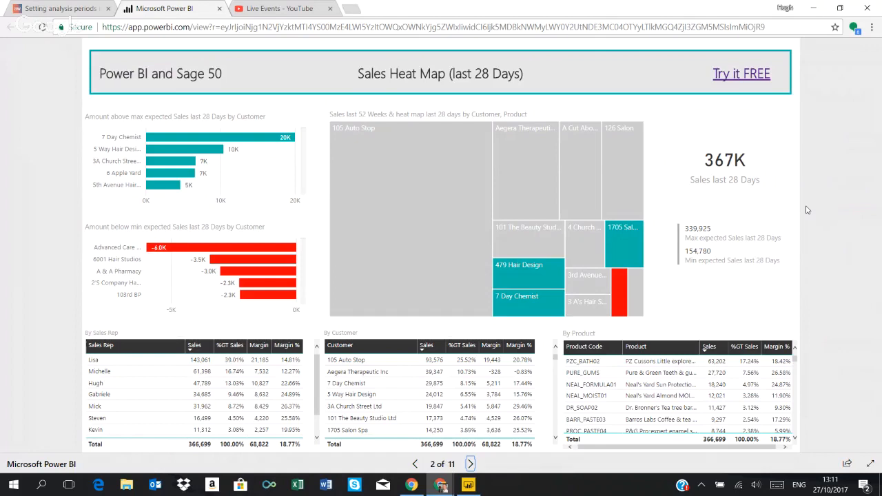
pyautogui.click(470, 465)
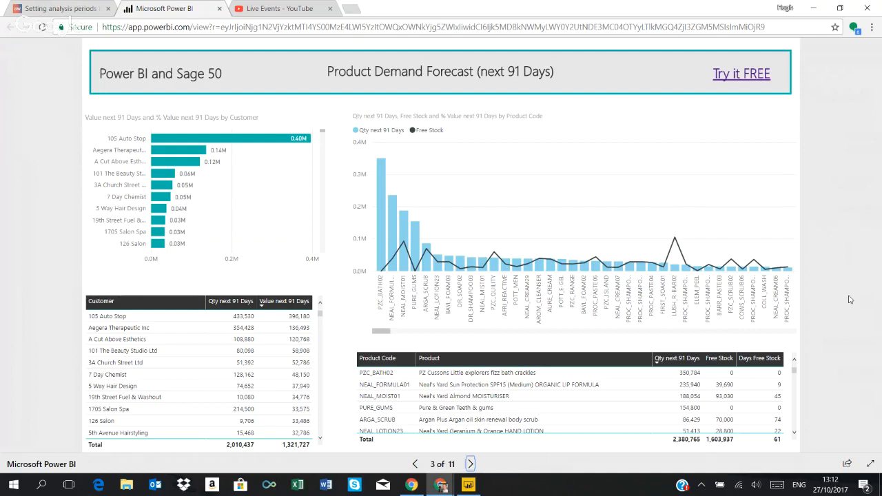
pyautogui.click(470, 464)
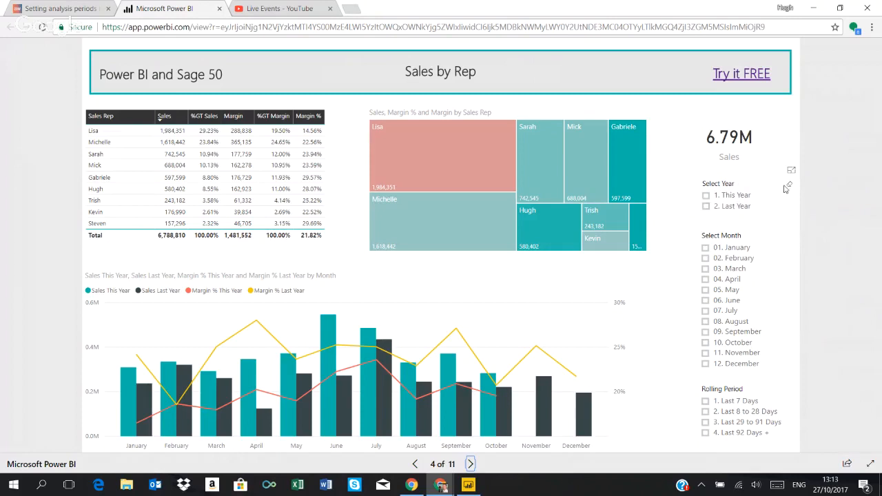
# Filter the Sales by Rep page to This Year, look at September alone, and clear the month filter
pyautogui.click(706, 197)
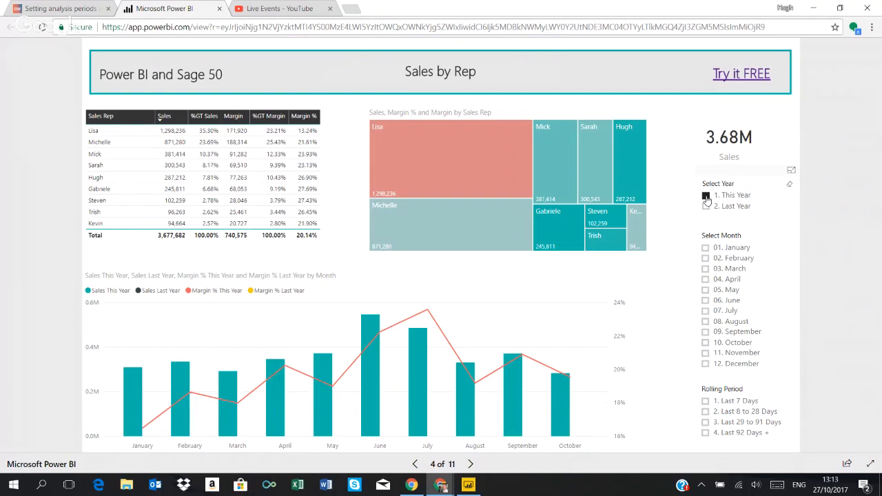
pyautogui.click(706, 196)
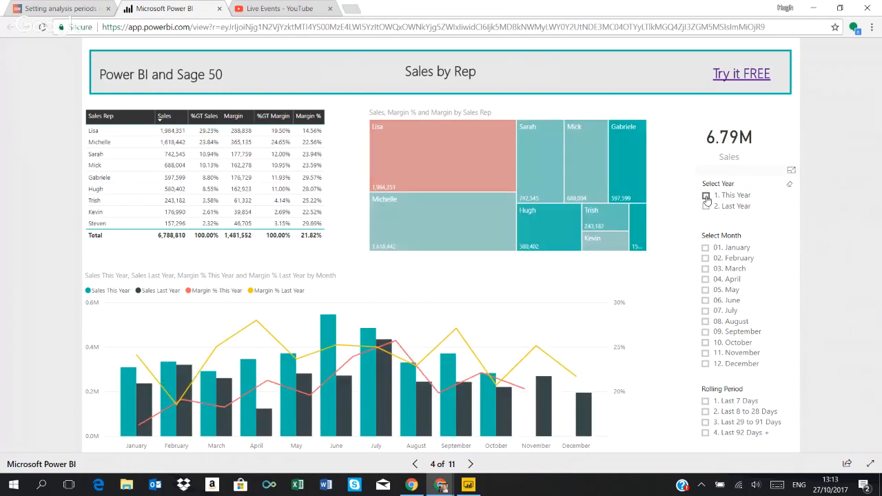
pyautogui.click(706, 198)
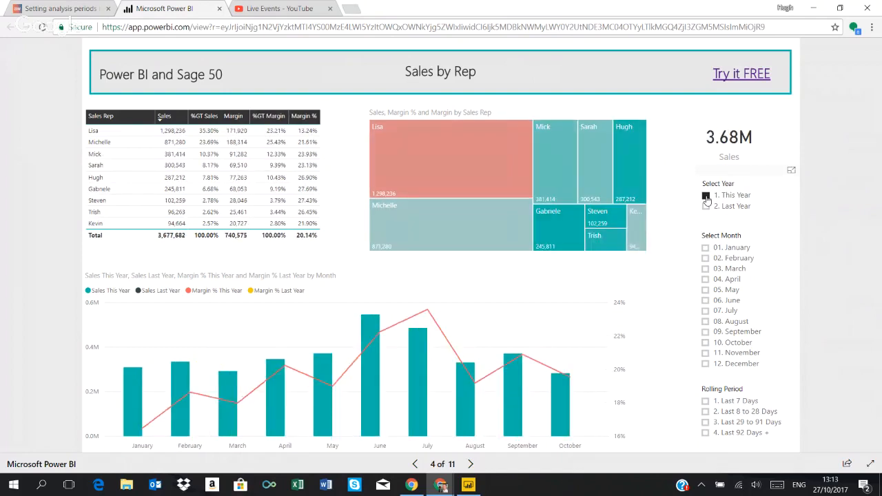
pyautogui.click(706, 332)
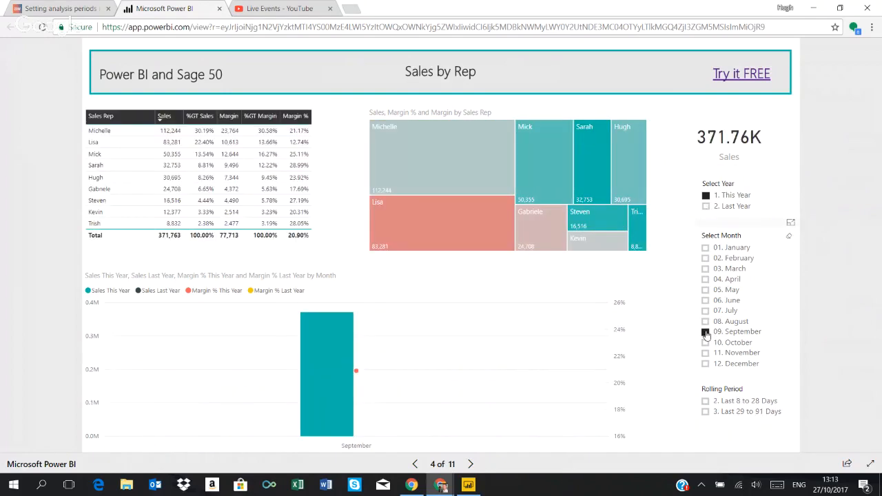
pyautogui.click(705, 332)
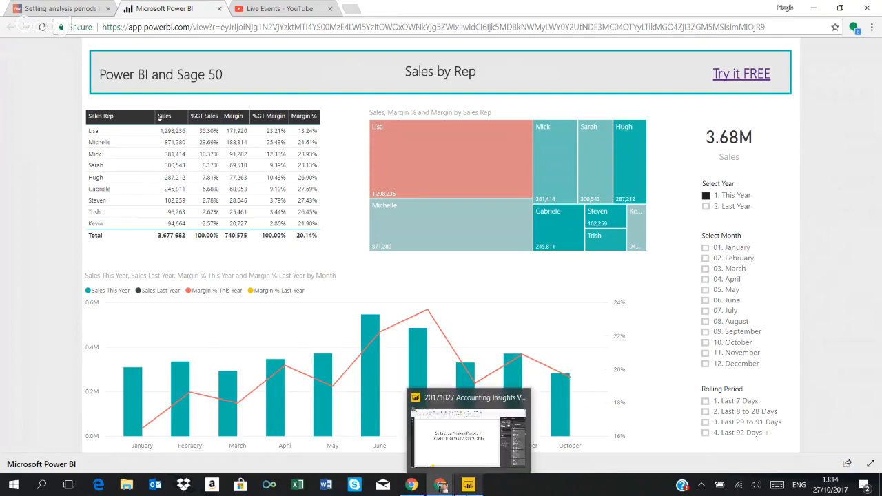
# Switch to the Accounting Insights file in Power BI Desktop, show the Outstanding page and collapse the ribbon
pyautogui.click(467, 486)
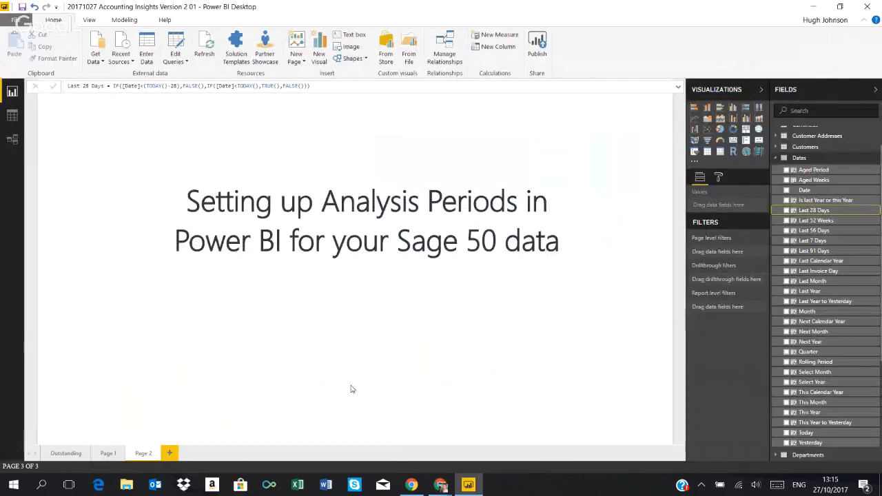
pyautogui.click(66, 454)
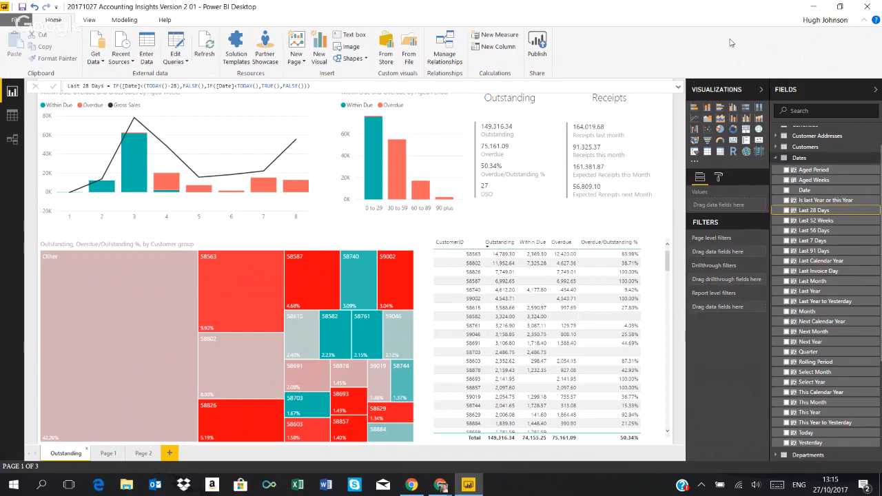
pyautogui.click(864, 21)
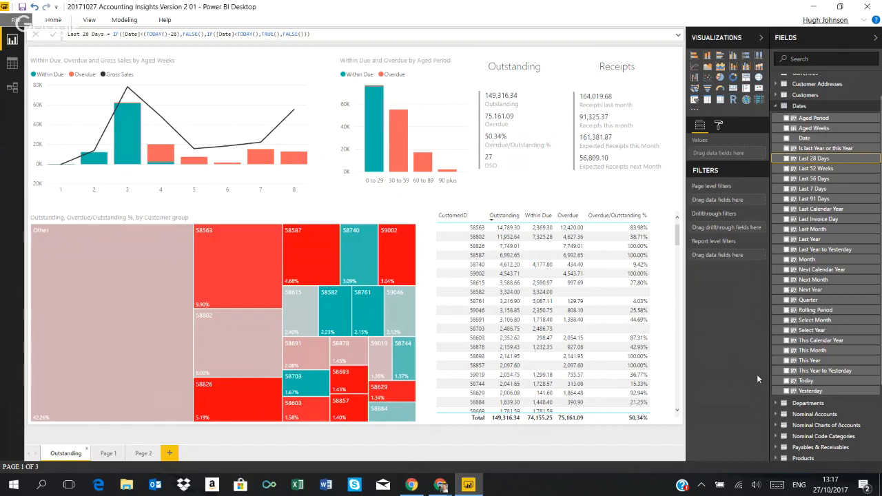
# Delete the "Setting up Analysis Periods" title text box from Page 2, leaving a blank canvas
pyautogui.click(145, 454)
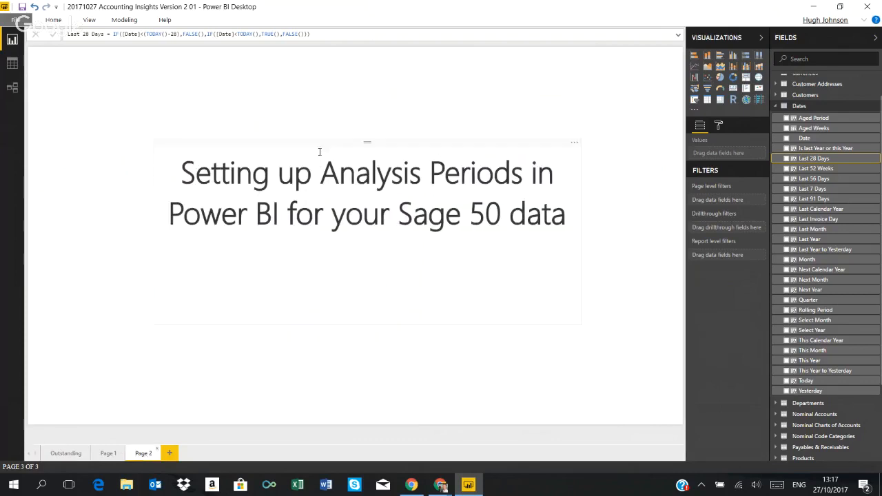
pyautogui.moveTo(323, 152); pyautogui.dragTo(234, 252)
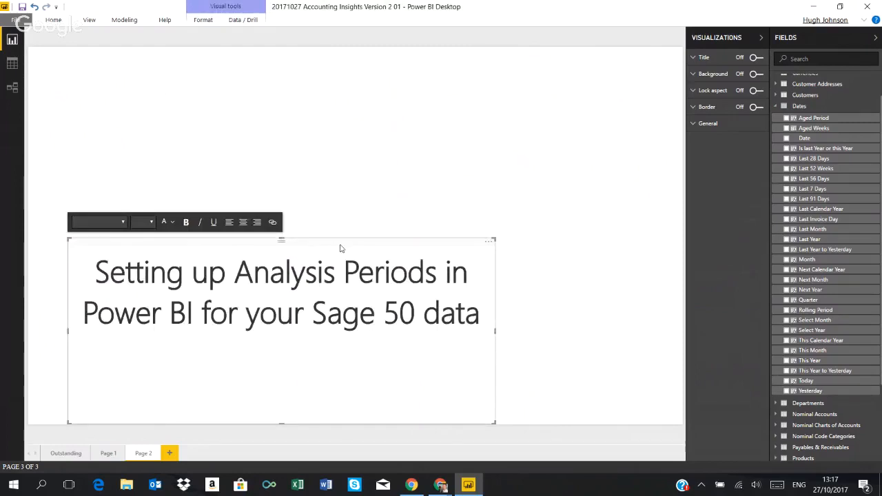
pyautogui.press('Delete')
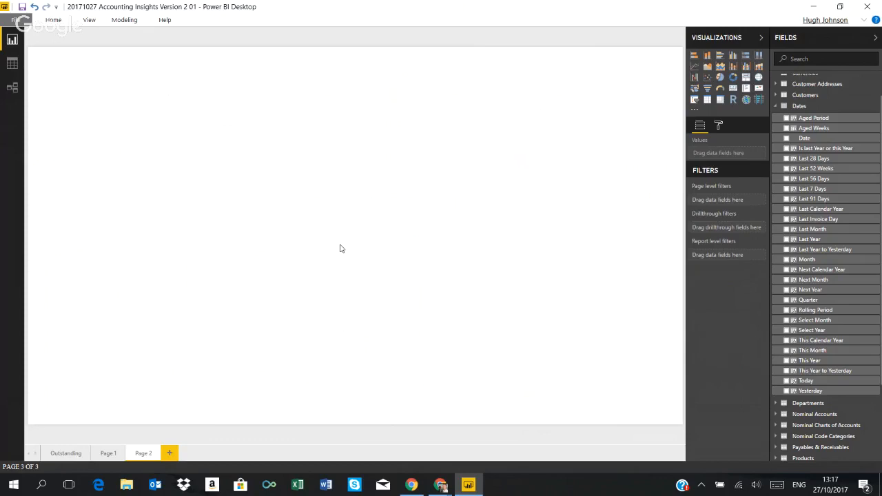
# Add a new calculated column named Last 30 Days to the Dates table
pyautogui.click(813, 158)
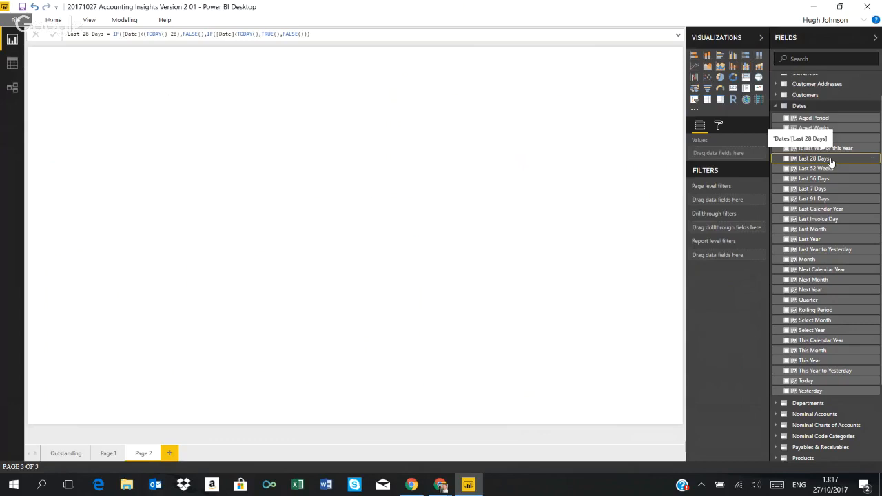
pyautogui.rightClick(873, 160)
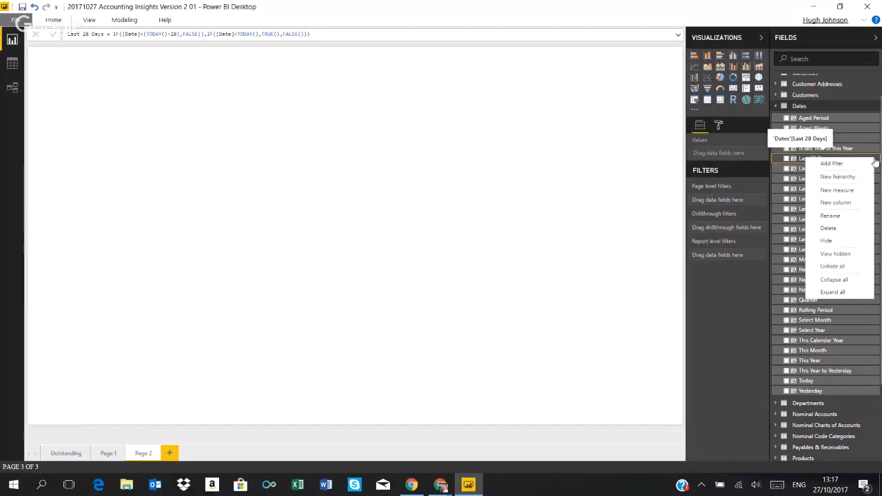
pyautogui.click(843, 202)
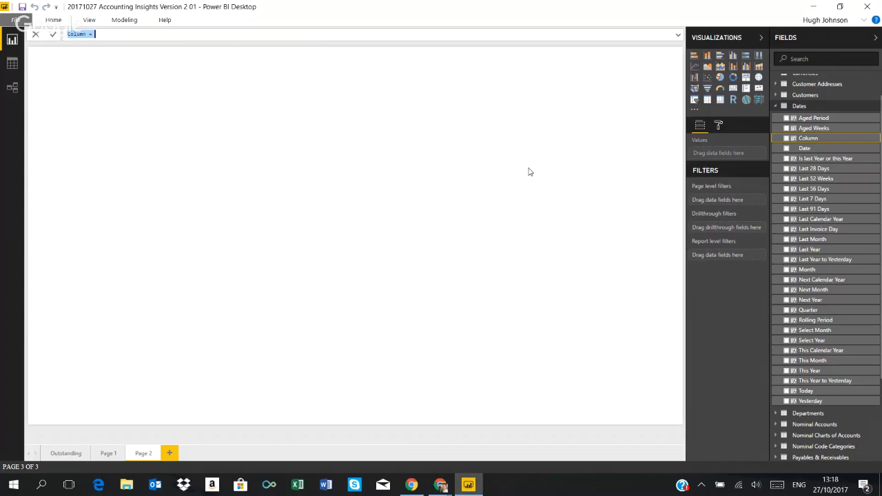
pyautogui.write('Last 30 Days')
pyautogui.press('BackSpace')
pyautogui.press('BackSpace')
pyautogui.write('ys = IF(')
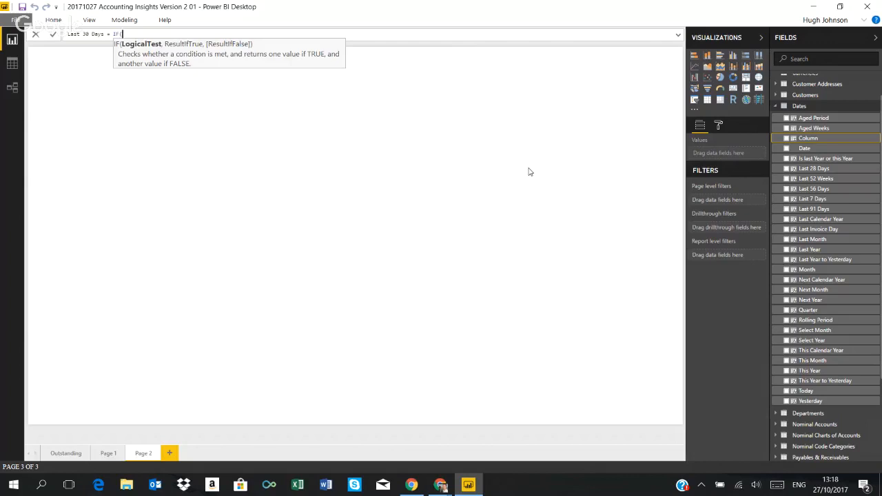
pyautogui.write('[Date]')
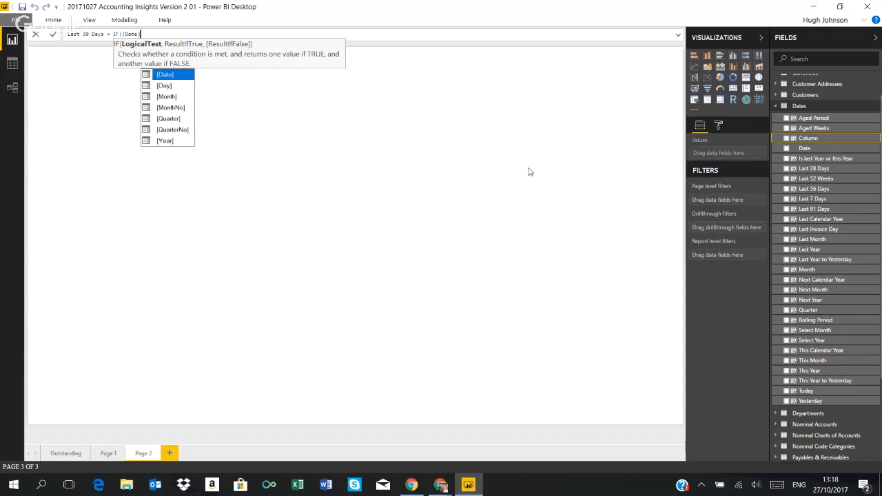
pyautogui.write('<')
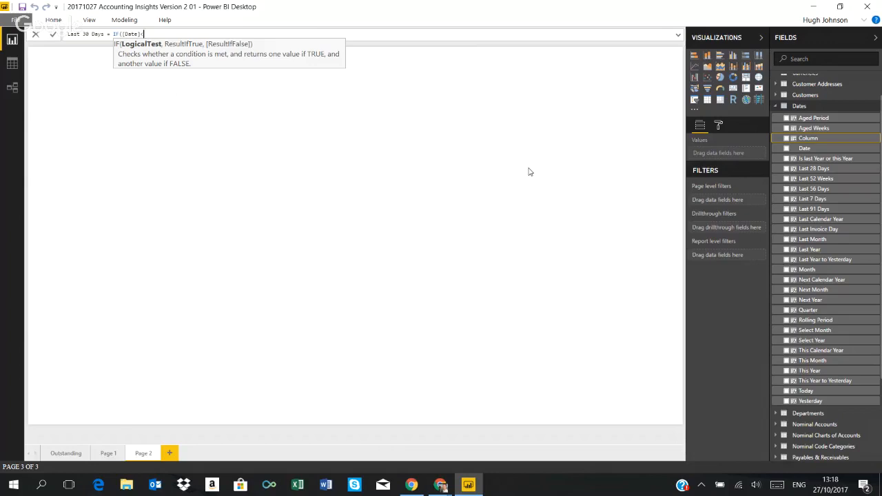
pyautogui.write('to')
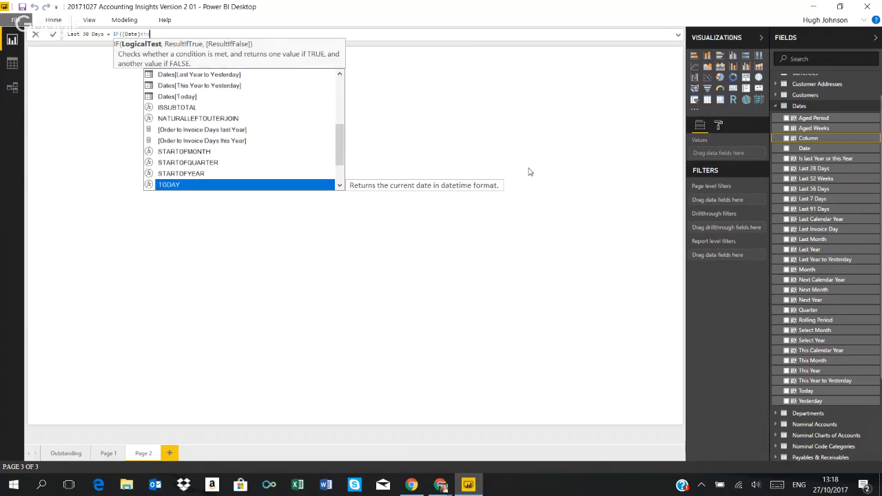
# Begin the column formula with an IF that returns FALSE() when [Date]<TODAY()-30
pyautogui.press('Tab')
pyautogui.write(')-')
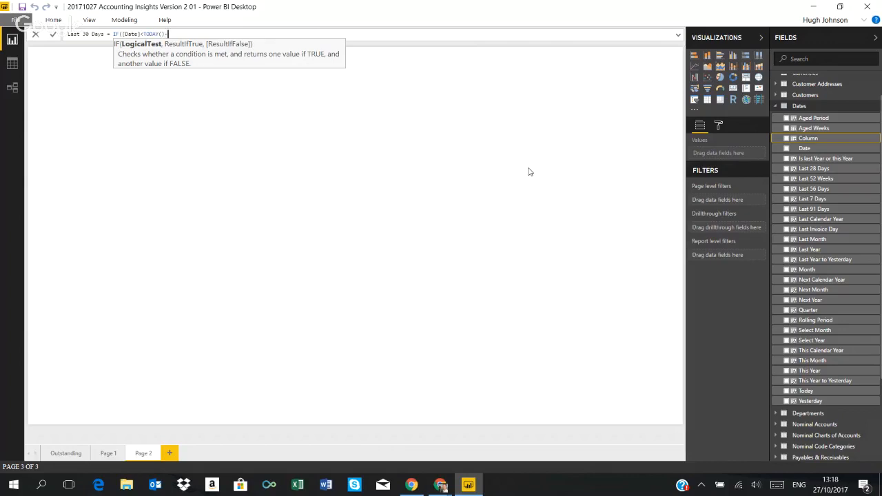
pyautogui.write('30, f')
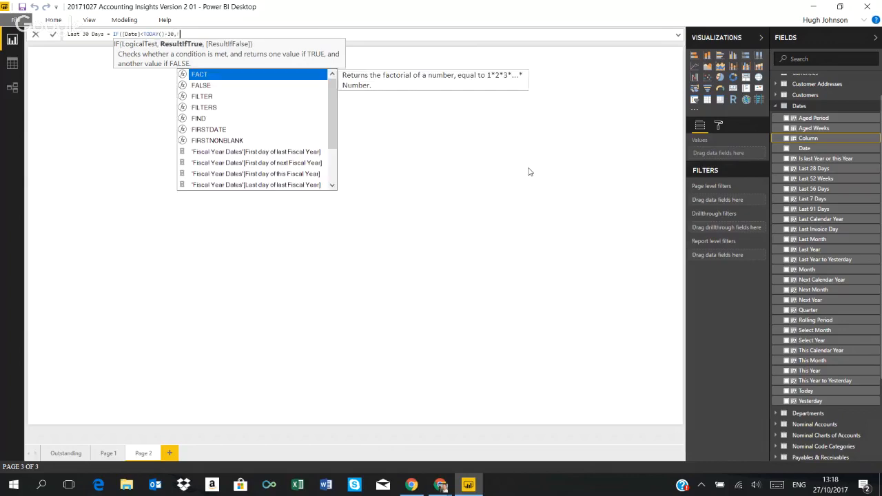
pyautogui.press('Down')
pyautogui.press('Tab')
pyautogui.write('),')
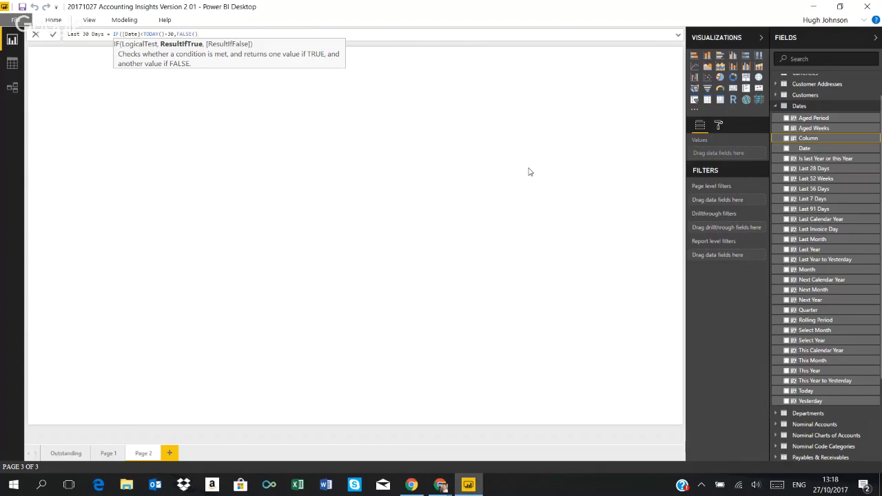
pyautogui.write('IF')
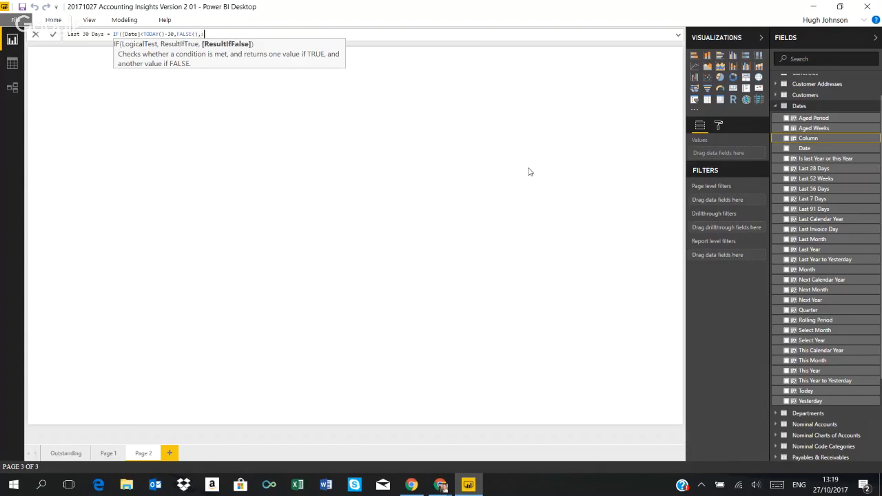
pyautogui.write('([da')
# Nest a second IF as the formula's false result, testing whether [Date]<TODAY()
pyautogui.press('Tab')
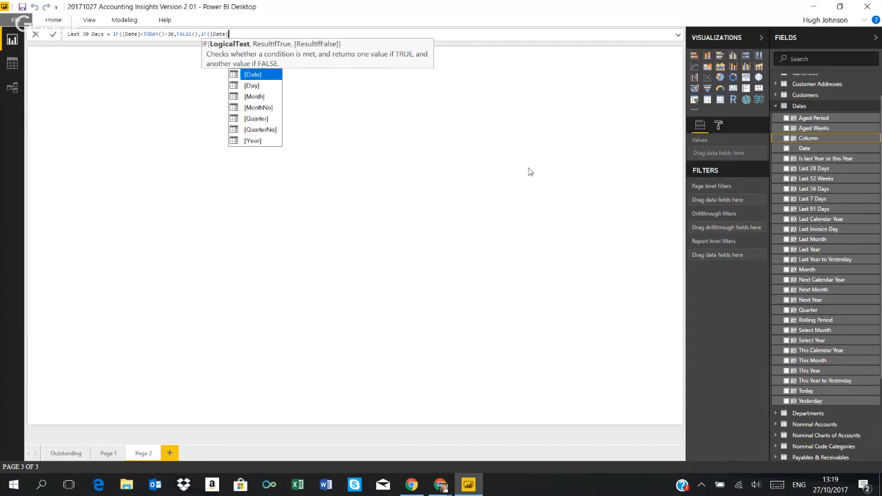
pyautogui.write('<')
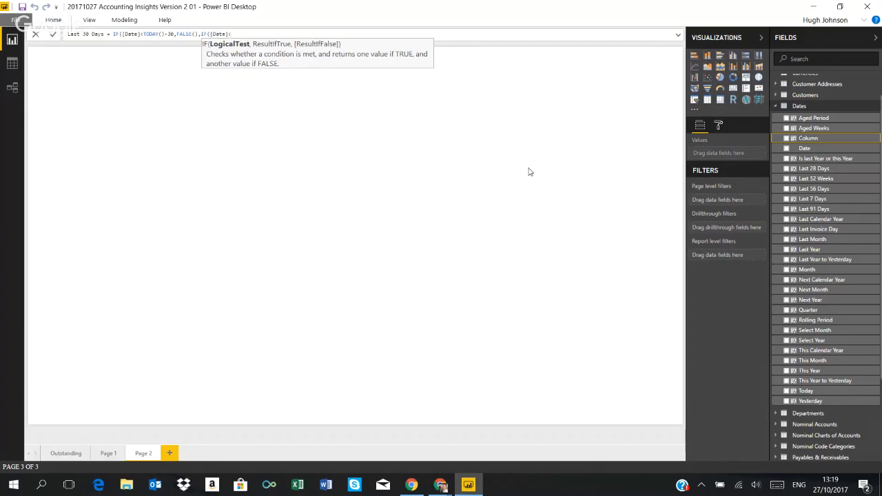
pyautogui.write('toda')
pyautogui.press('Tab')
pyautogui.write('),')
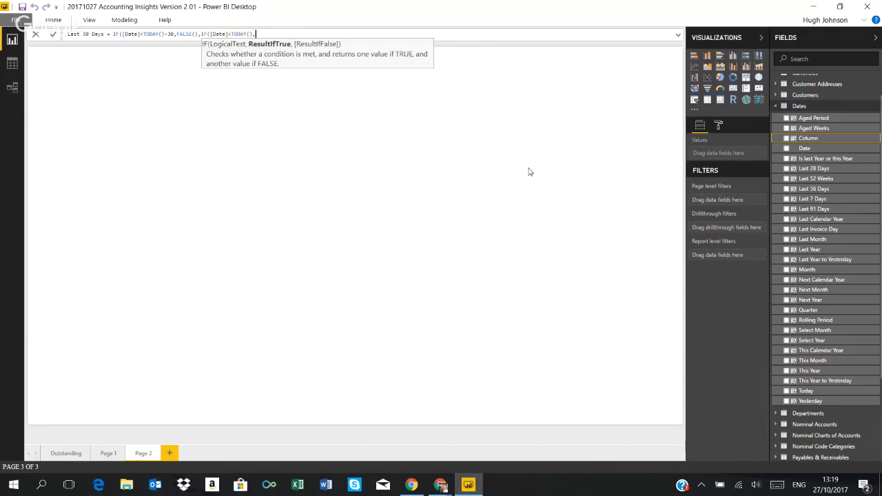
pyautogui.write('Tr')
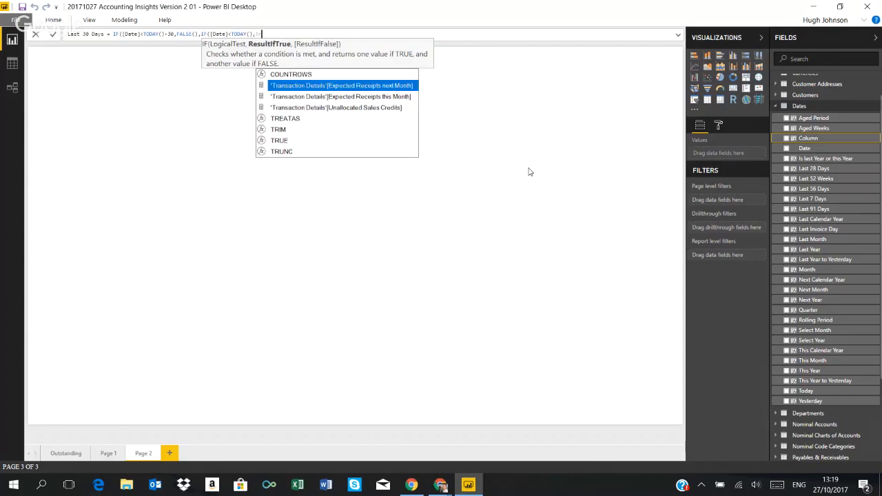
# Make the nested IF return TRUE() when its date test is met
pyautogui.press('Down')
pyautogui.press('Down')
pyautogui.press('Down')
pyautogui.press('Down')
pyautogui.press('Down')
pyautogui.press('Tab')
pyautogui.write(')')
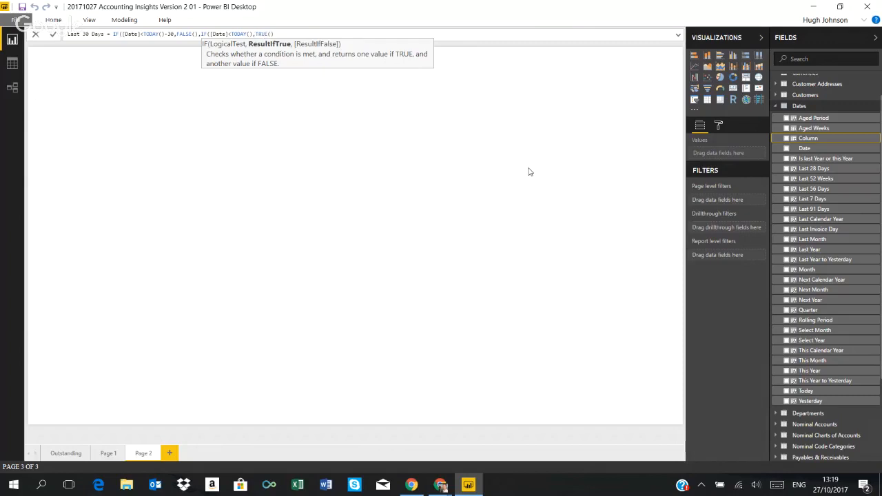
pyautogui.write(',FA')
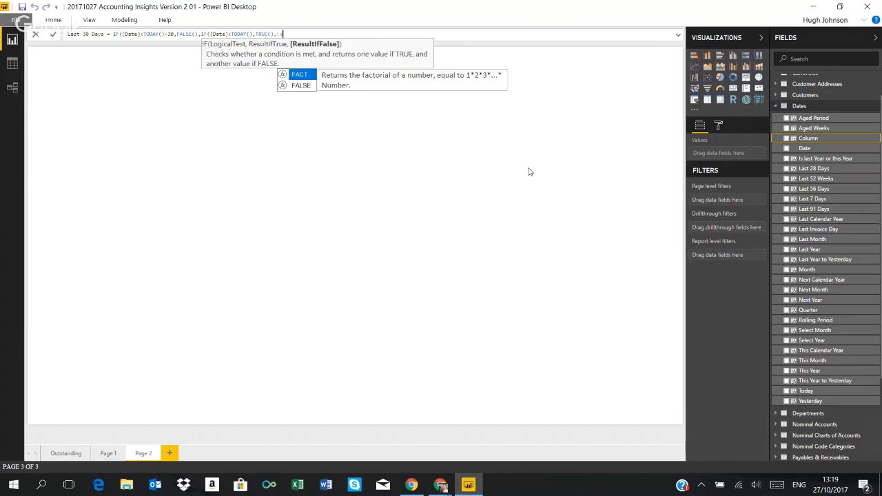
# Set FALSE() as the nested IF's alternative result, close both IF functions and commit the Last 30 Days formula
pyautogui.press('Down')
pyautogui.press('Tab')
pyautogui.write('))')
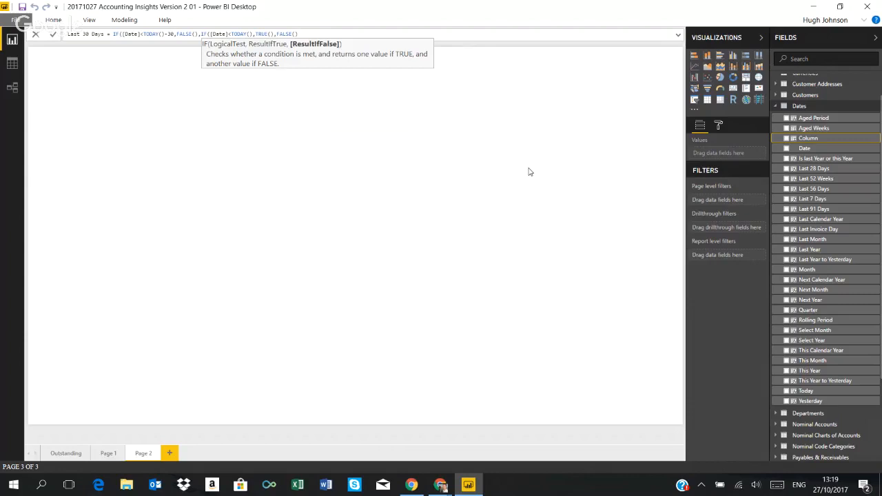
pyautogui.write(')')
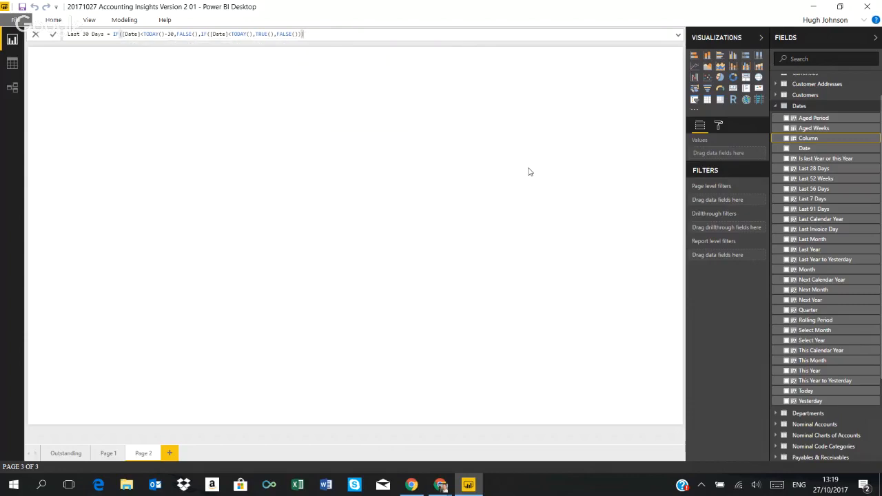
pyautogui.press('Return')
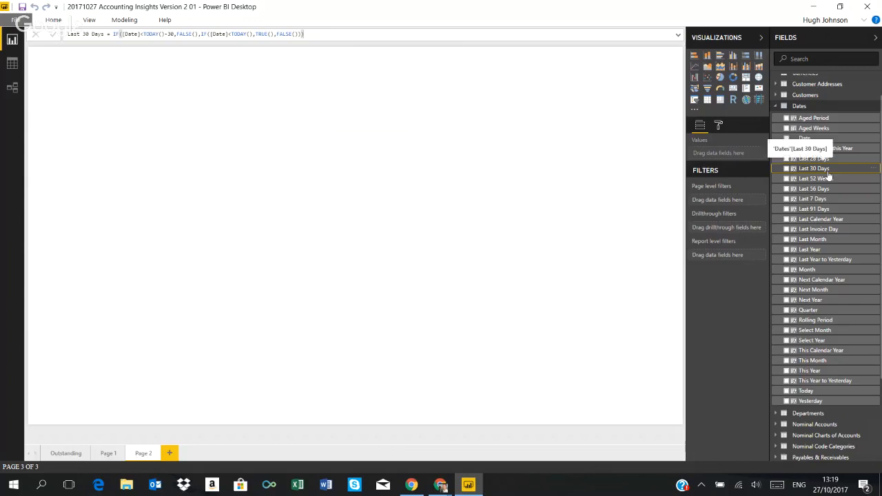
pyautogui.click(381, 214)
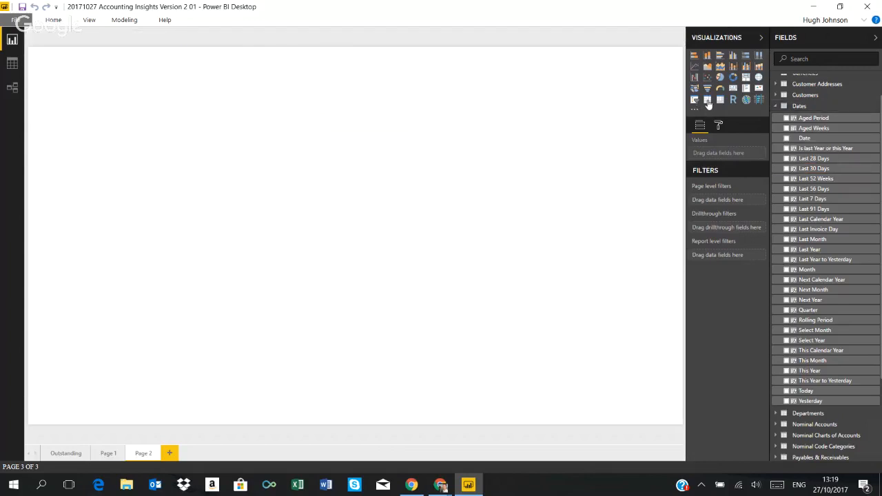
# Insert a table visual on Page 2 listing the Dates table's Date field as plain dates instead of the date hierarchy
pyautogui.click(707, 100)
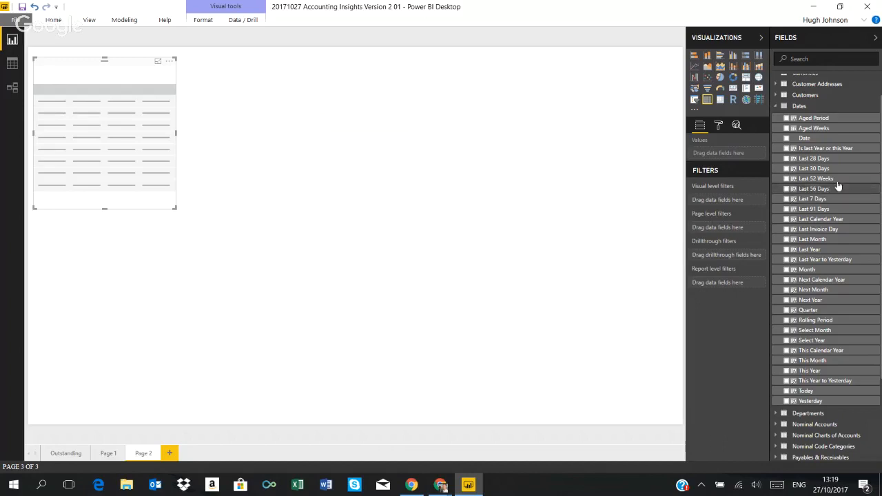
pyautogui.click(786, 138)
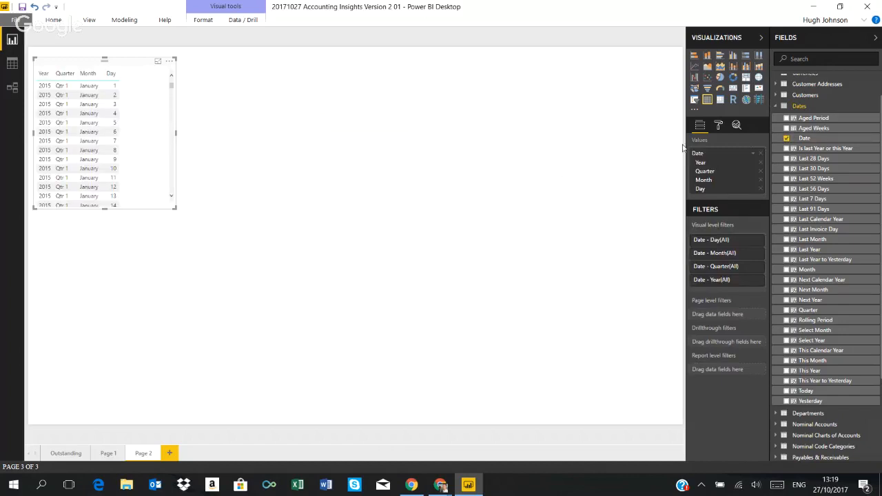
pyautogui.click(753, 153)
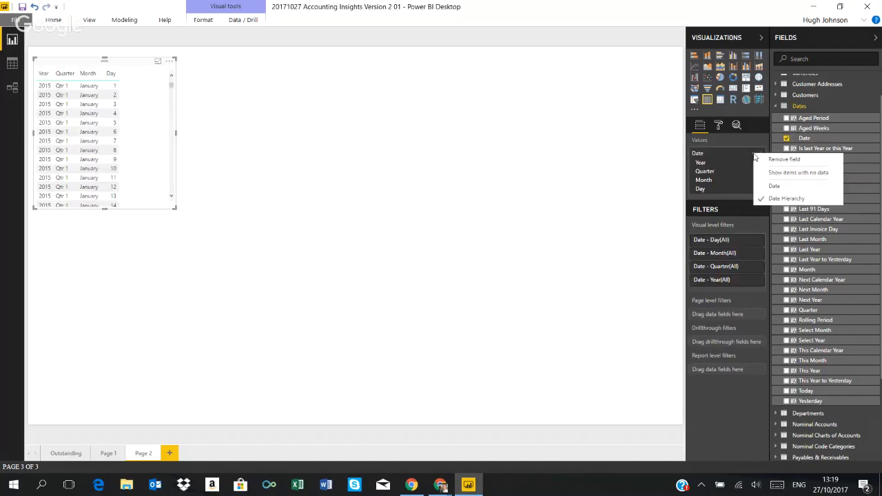
pyautogui.click(772, 187)
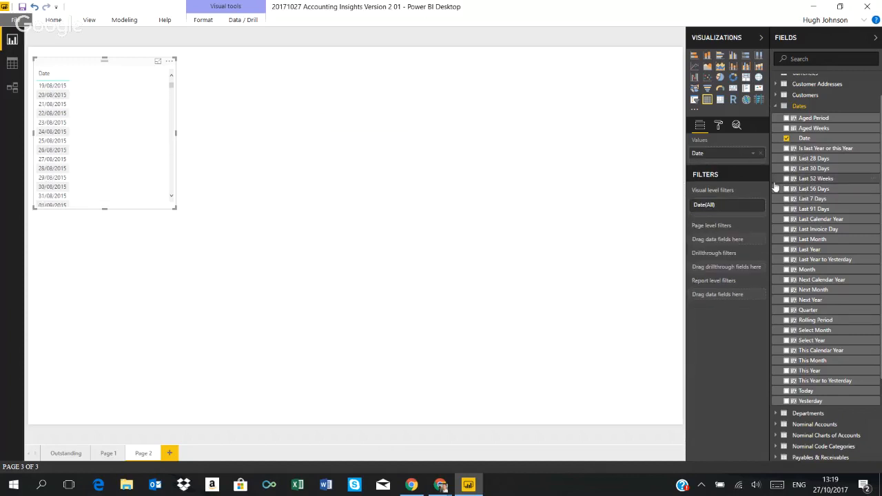
# Filter the date table visual to rows where Last 30 Days is True and check the listed dates
pyautogui.moveTo(827, 171); pyautogui.dragTo(728, 218)
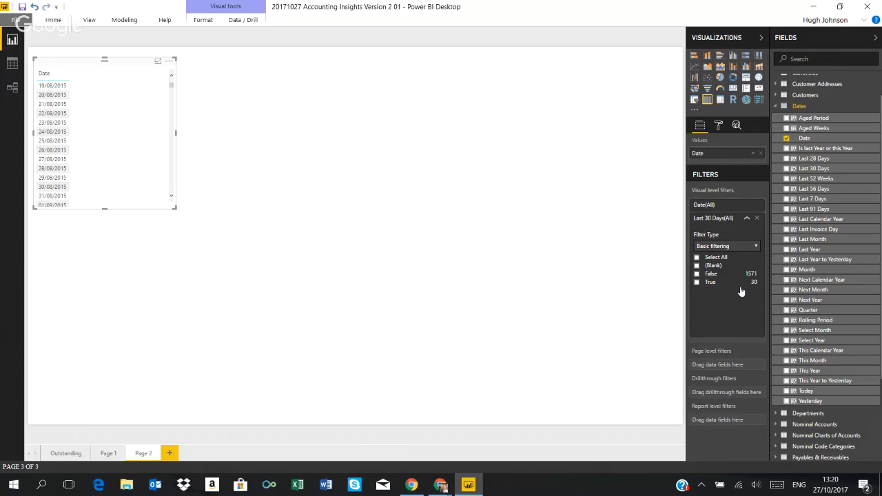
pyautogui.click(697, 282)
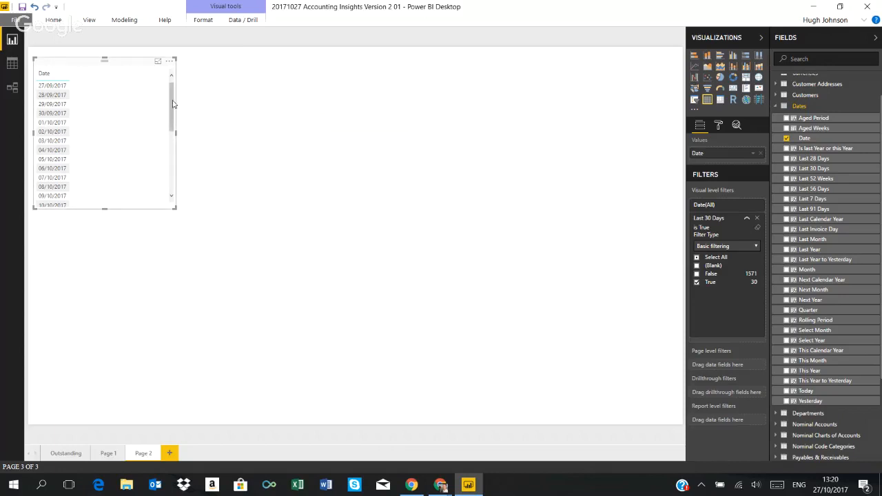
pyautogui.moveTo(172, 104); pyautogui.dragTo(167, 180)
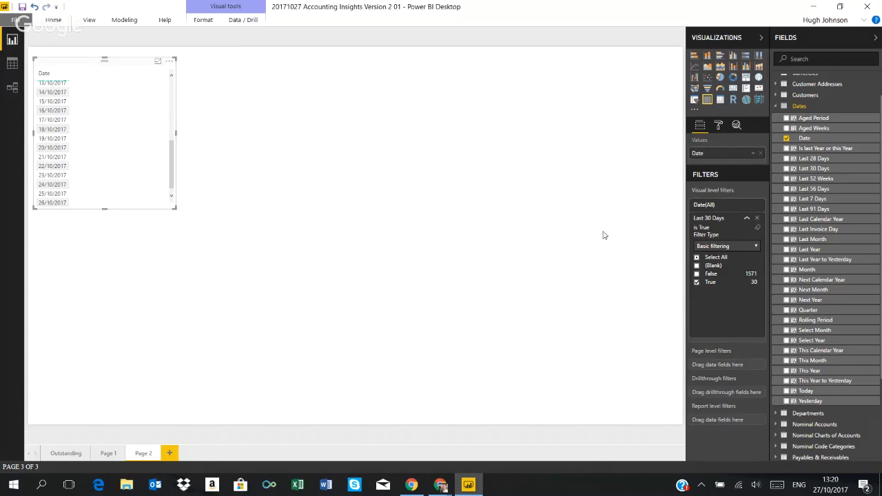
# Clear the True selection from the Last 30 Days filter and delete the date table visual
pyautogui.click(696, 283)
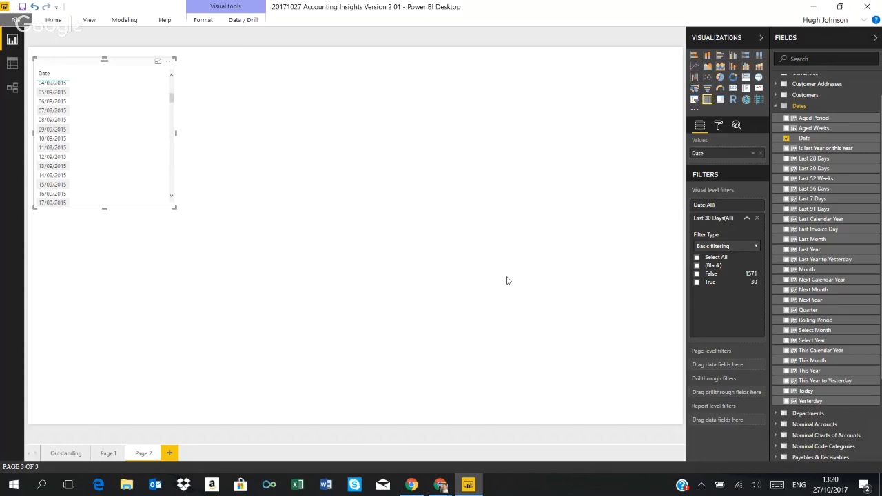
pyautogui.press('Delete')
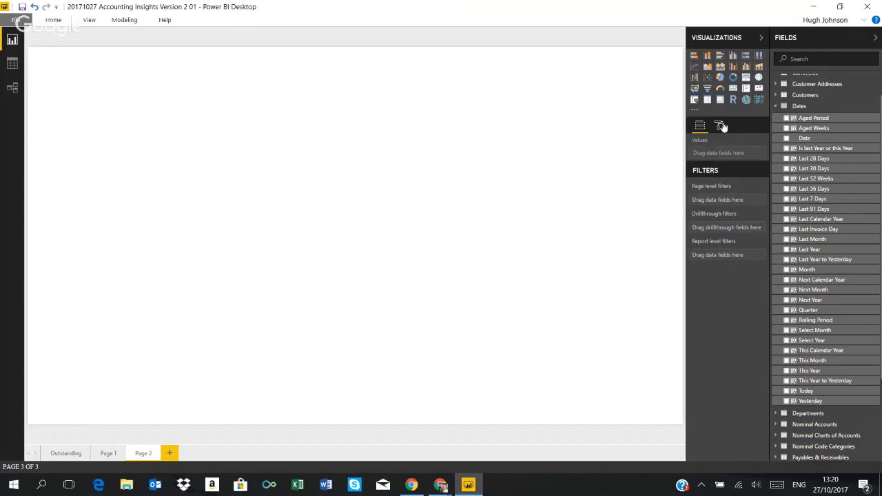
# Add a card visual showing Sales from Sales Invoice Details and place it in the page's upper-left corner
pyautogui.click(732, 88)
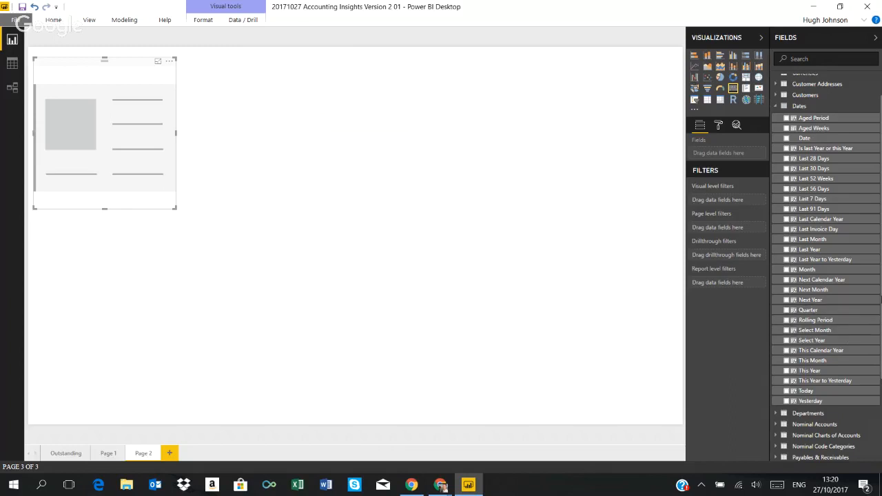
pyautogui.scroll(-3, 880, 299)
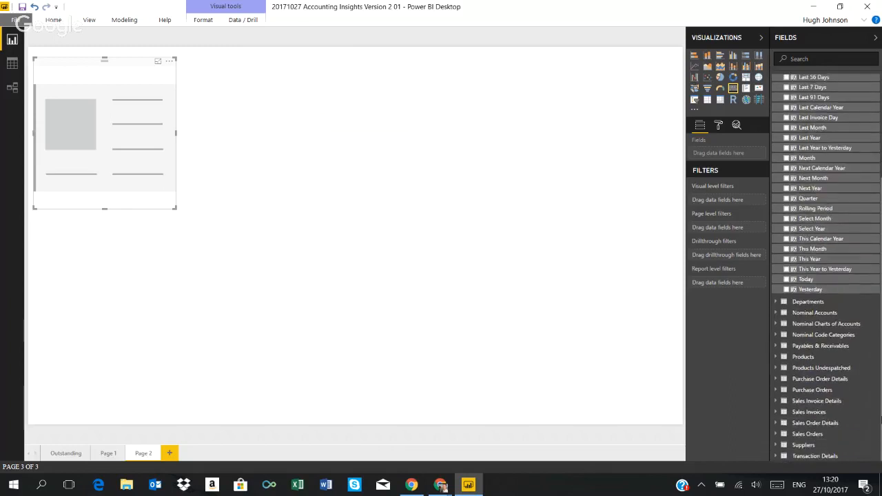
pyautogui.click(774, 401)
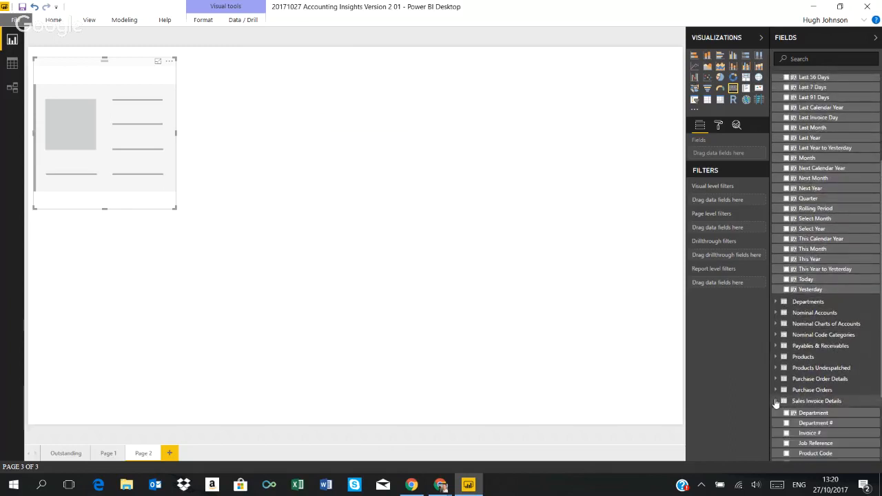
pyautogui.scroll(-3, 777, 403)
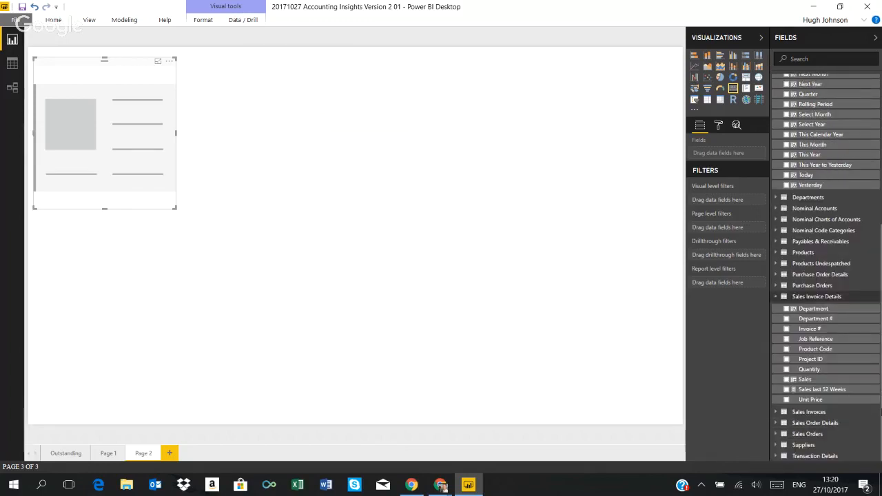
pyautogui.click(786, 380)
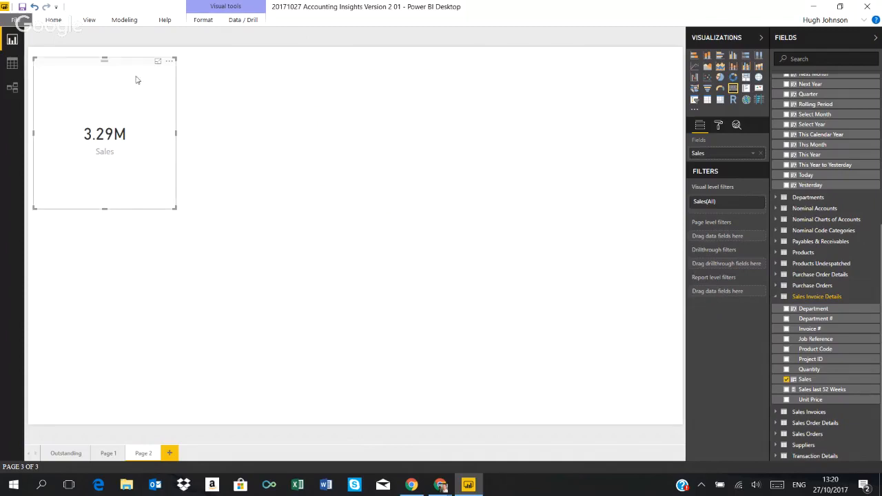
pyautogui.moveTo(64, 62); pyautogui.dragTo(58, 53)
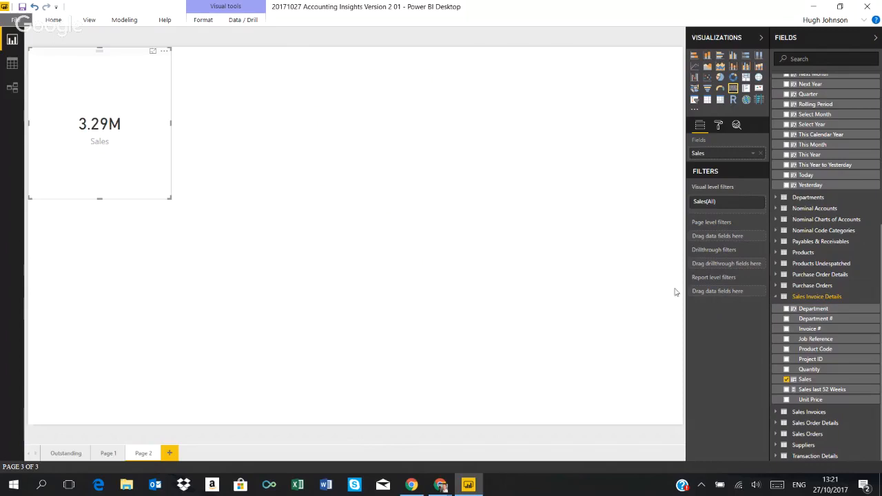
# Filter the Sales card by the Dates table's Last 30 Days column set to True, and deselect the card
pyautogui.moveTo(881, 264); pyautogui.dragTo(881, 113)
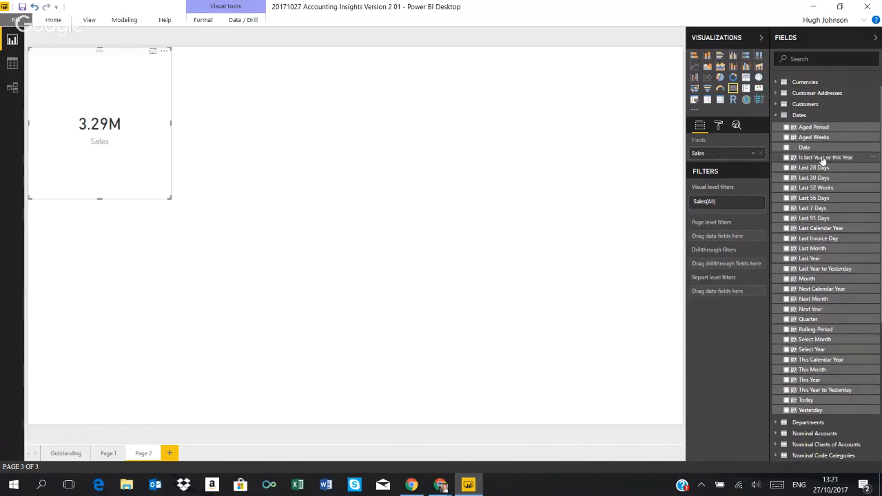
pyautogui.moveTo(823, 178); pyautogui.dragTo(736, 216)
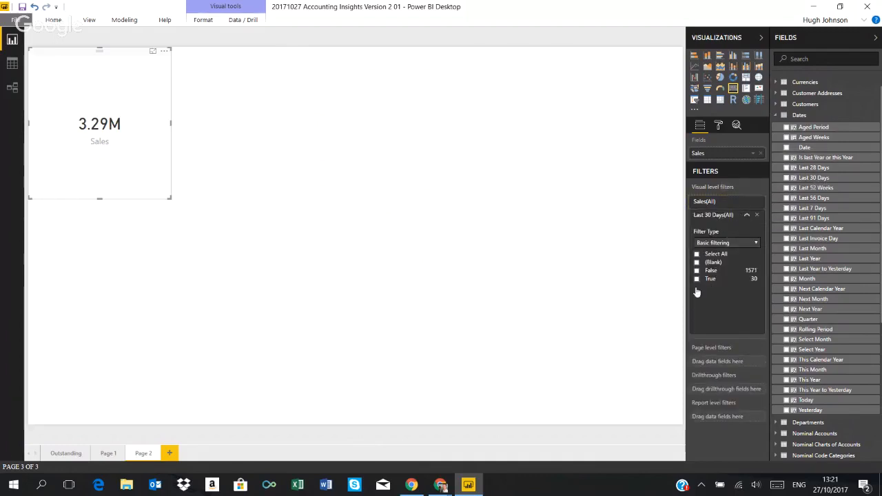
pyautogui.click(696, 278)
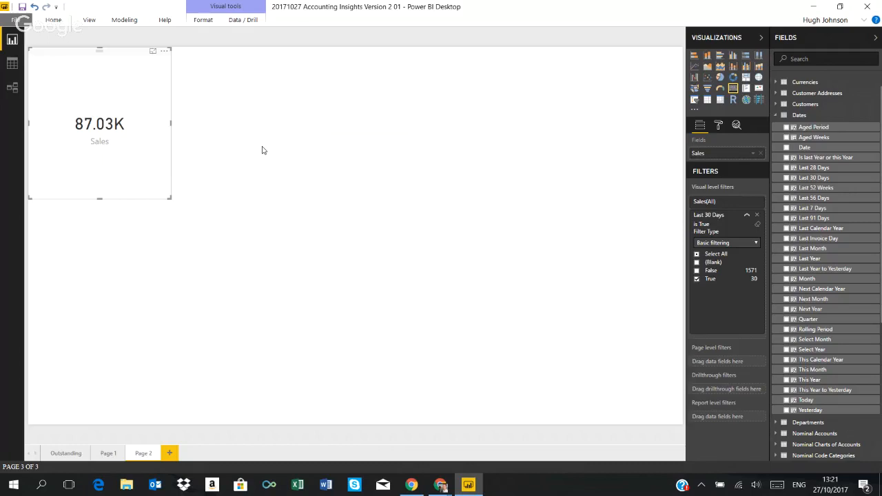
pyautogui.click(301, 138)
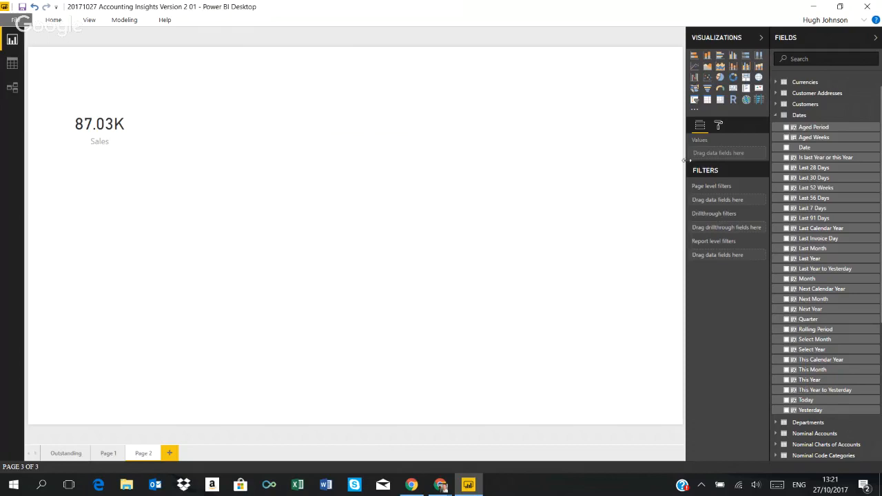
# Create a new measure in the Sales Invoice Details table named Sales last 30 Days
pyautogui.moveTo(881, 140); pyautogui.dragTo(881, 259)
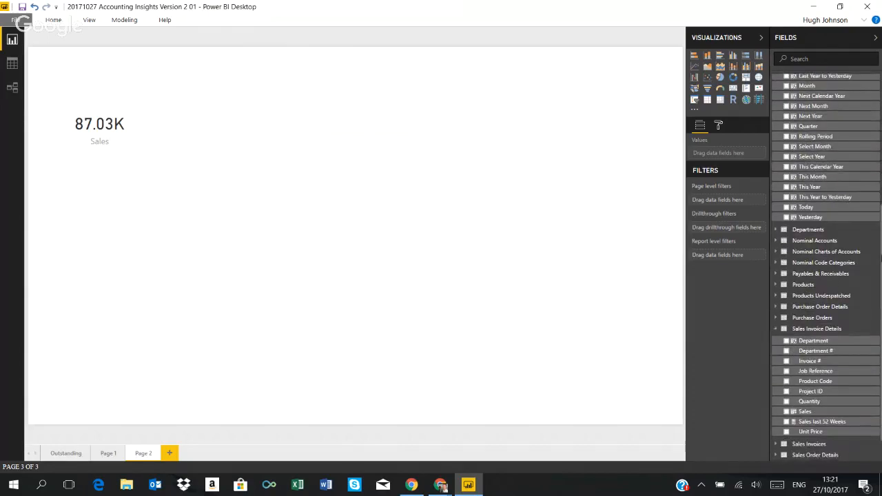
pyautogui.rightClick(877, 331)
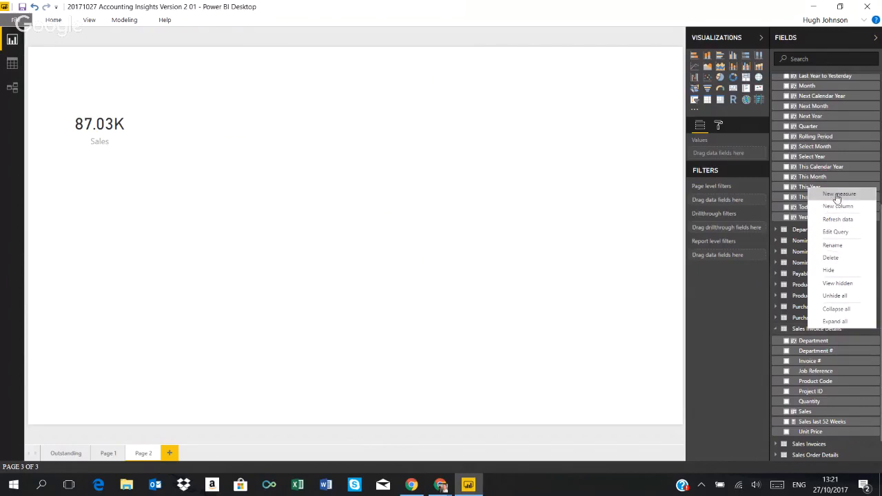
pyautogui.click(836, 197)
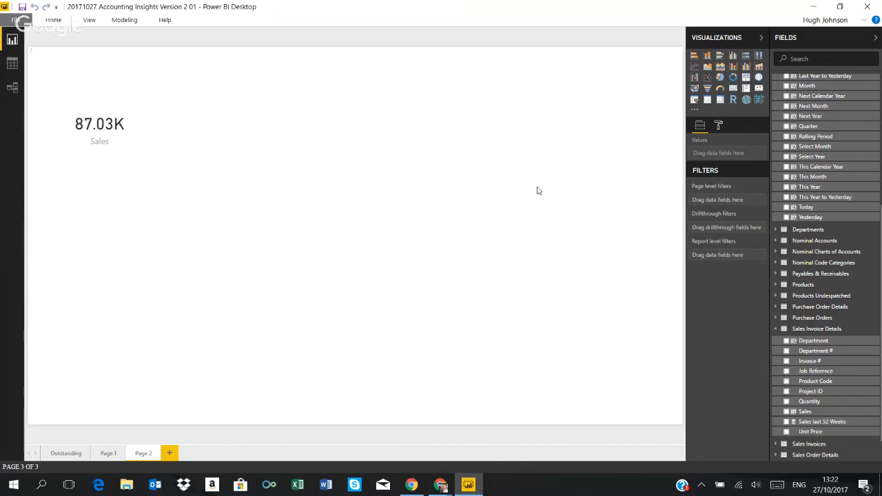
pyautogui.write('Sa')
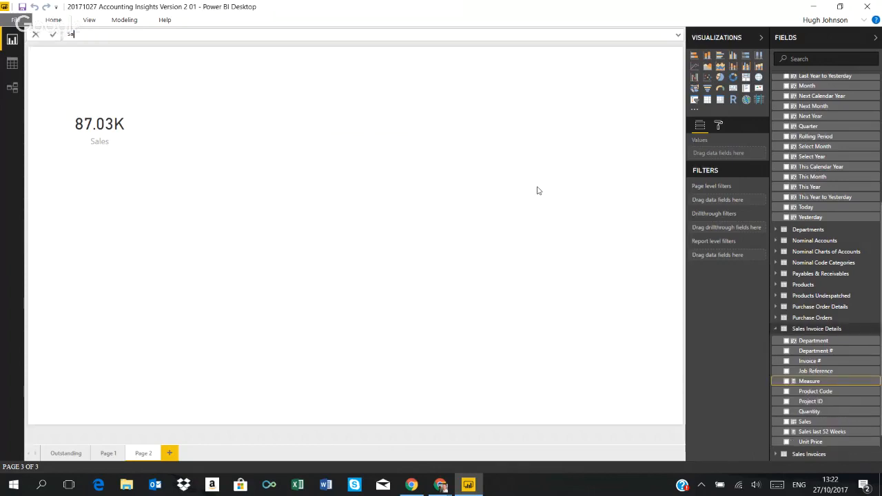
pyautogui.write('les last 30 Days =')
# Begin the measure's formula with CALCULATE, using SUMX('Sales Invoice Details',[Sales]) as its expression
pyautogui.write('CALCULATE(')
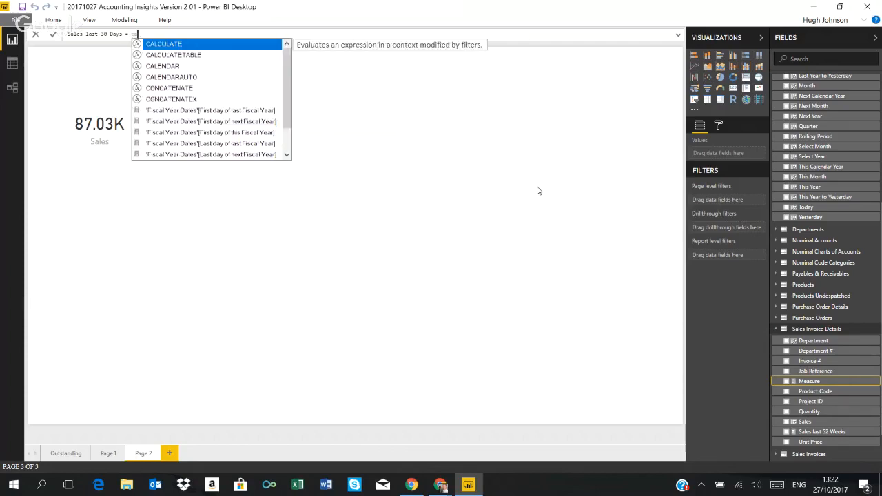
pyautogui.write('SUMX(')
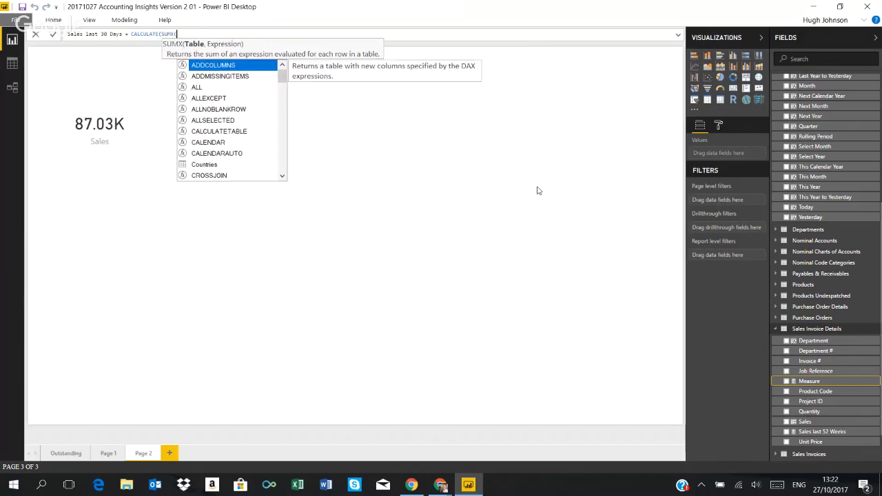
pyautogui.write("'Sales Invoice Details")
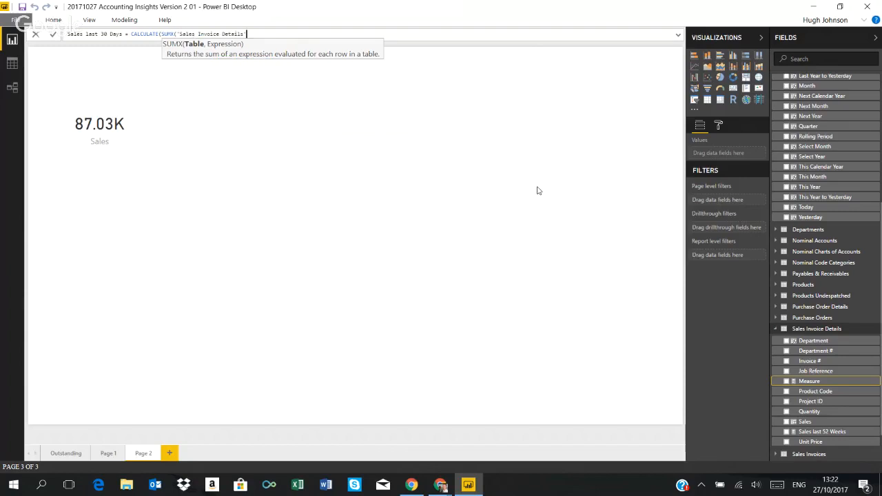
pyautogui.press('BackSpace')
pyautogui.write("',")
pyautogui.write('[Sales])')
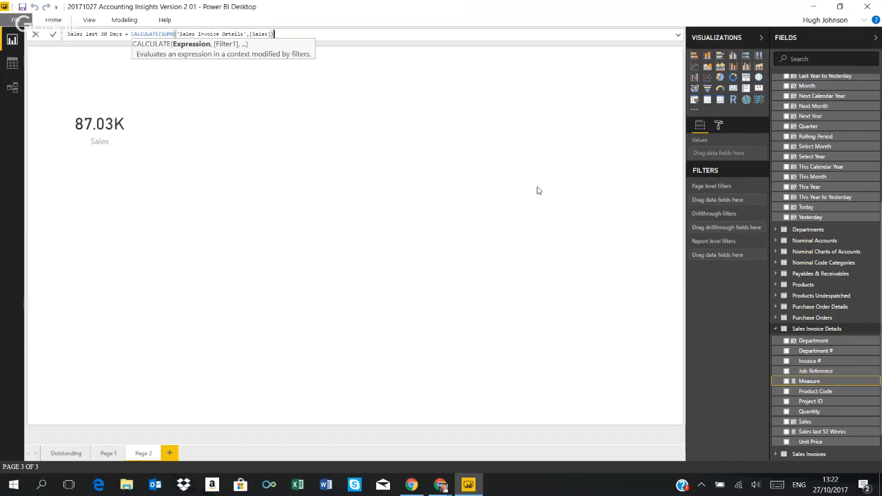
# Add 'Dates'[Last 30 Days] as the CALCULATE filter and close the function
pyautogui.write(',')
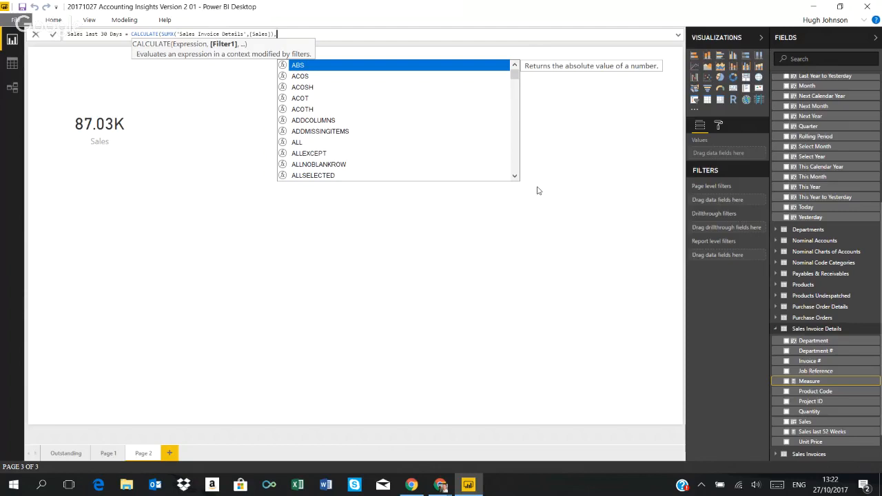
pyautogui.write(' da')
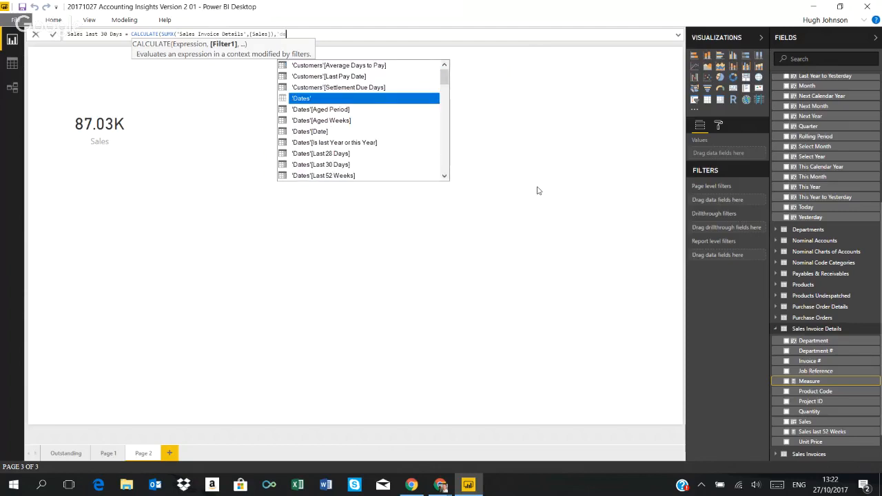
pyautogui.press('Escape')
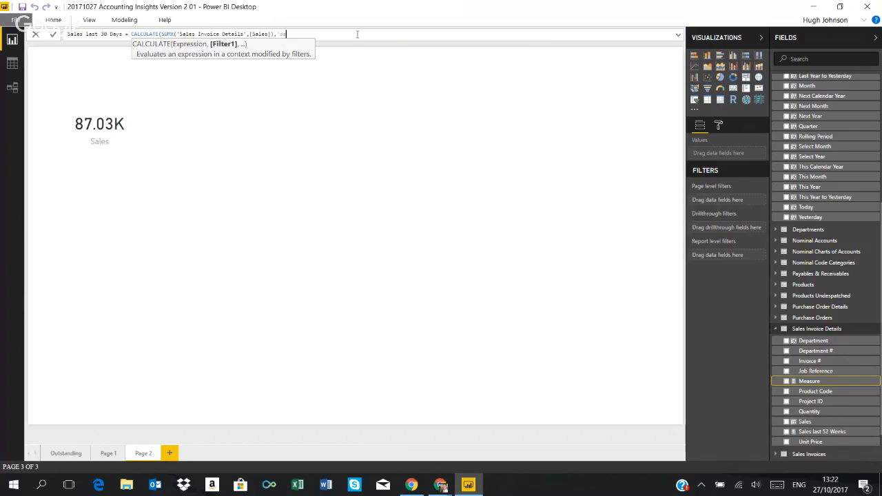
pyautogui.press('BackSpace')
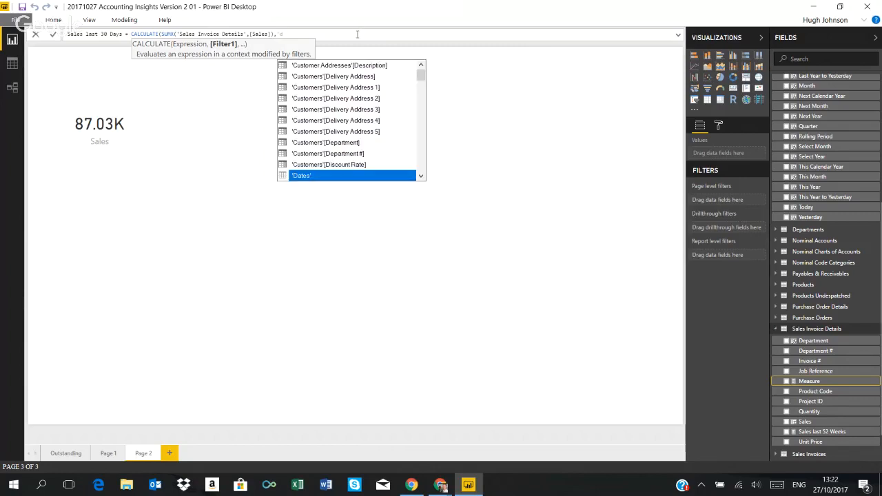
pyautogui.press('Down')
pyautogui.press('Down')
pyautogui.press('Down')
pyautogui.press('Down')
pyautogui.press('Down')
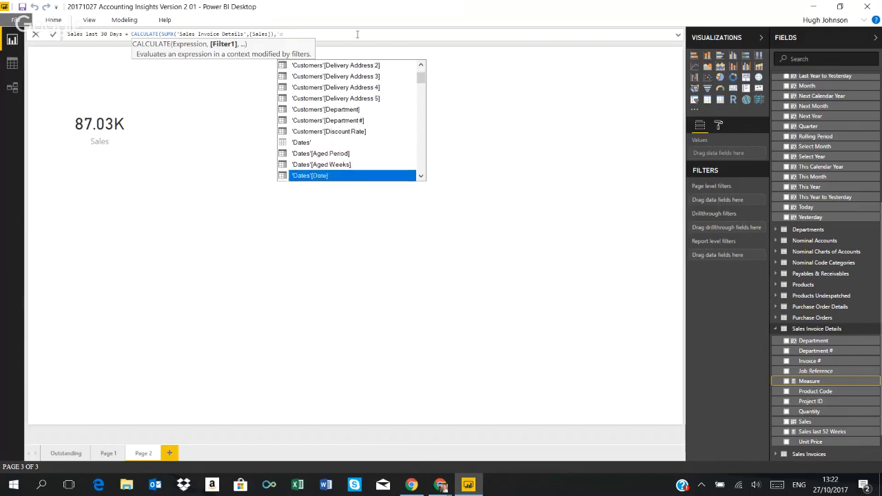
pyautogui.press('Down')
pyautogui.press('Tab')
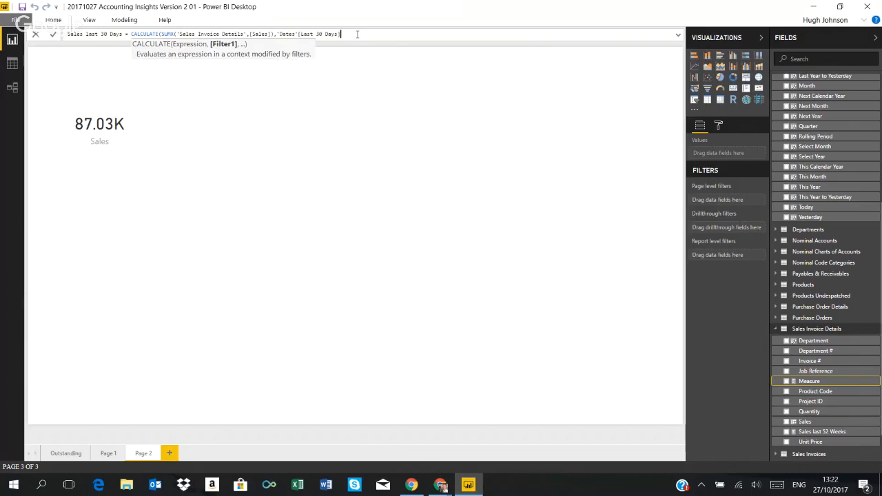
pyautogui.write(')')
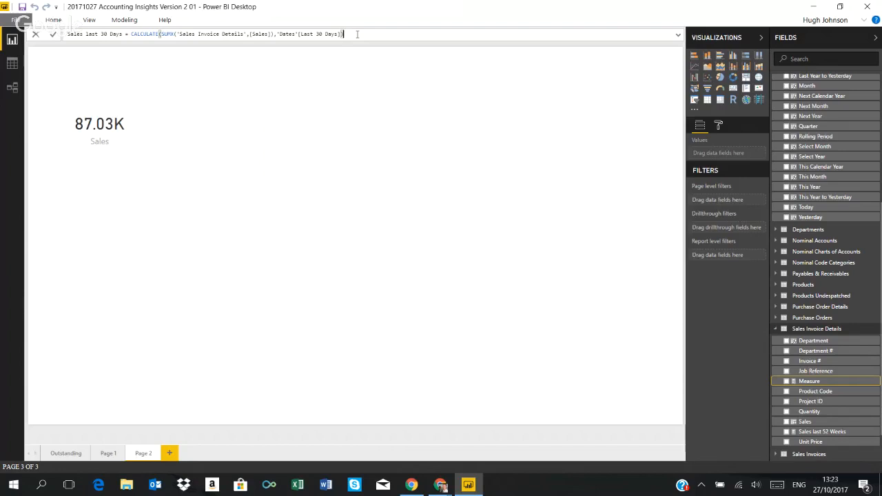
# Commit the measure and add a card showing Sales last 30 Days, placed beside the Sales card
pyautogui.press('Return')
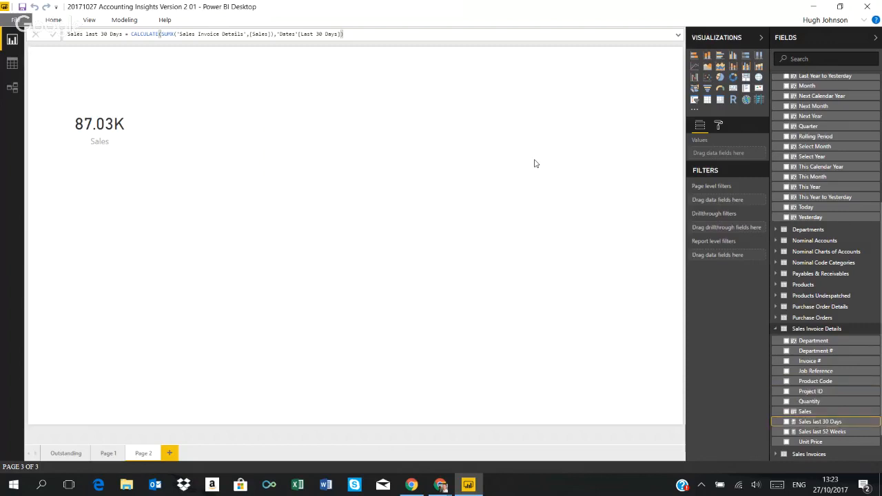
pyautogui.click(733, 90)
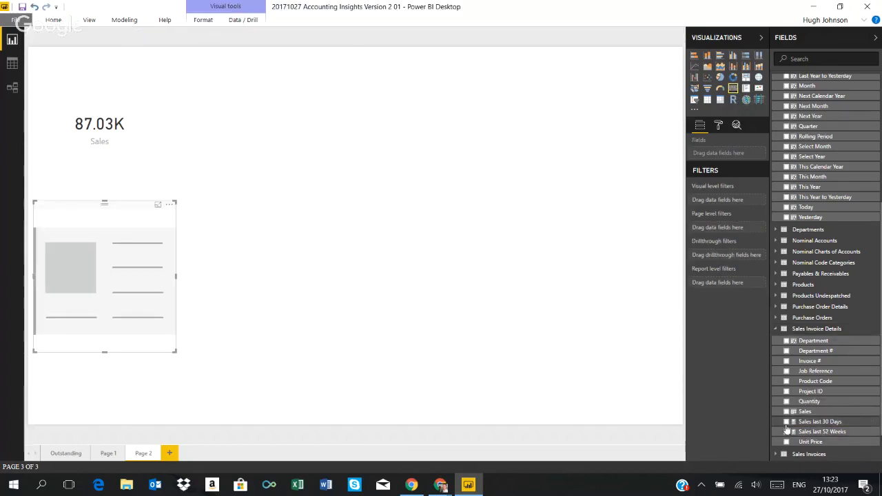
pyautogui.click(786, 422)
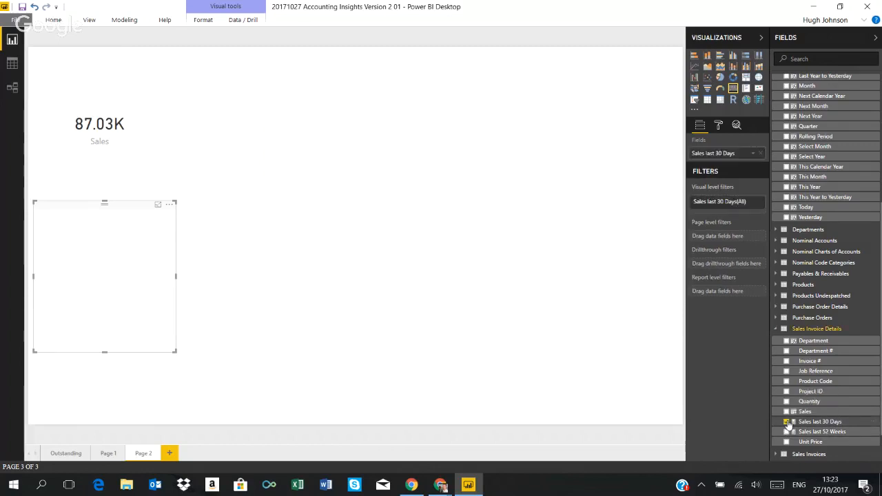
pyautogui.moveTo(114, 208); pyautogui.dragTo(310, 50)
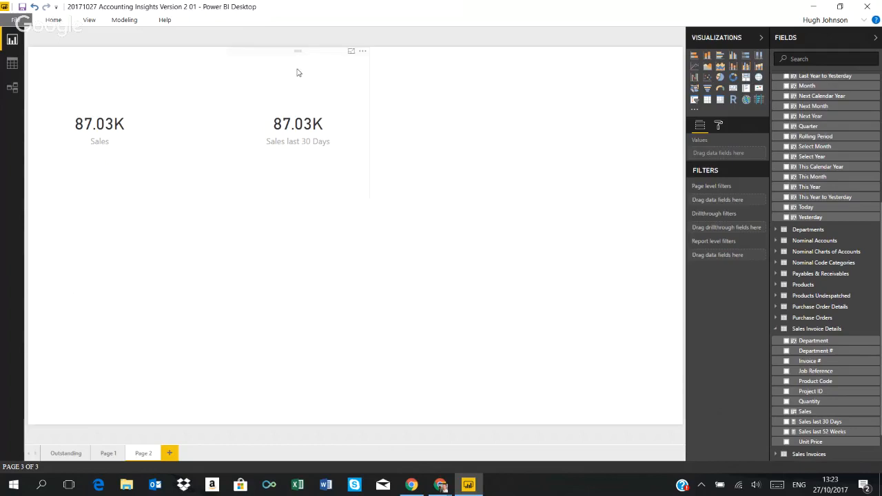
pyautogui.click(284, 60)
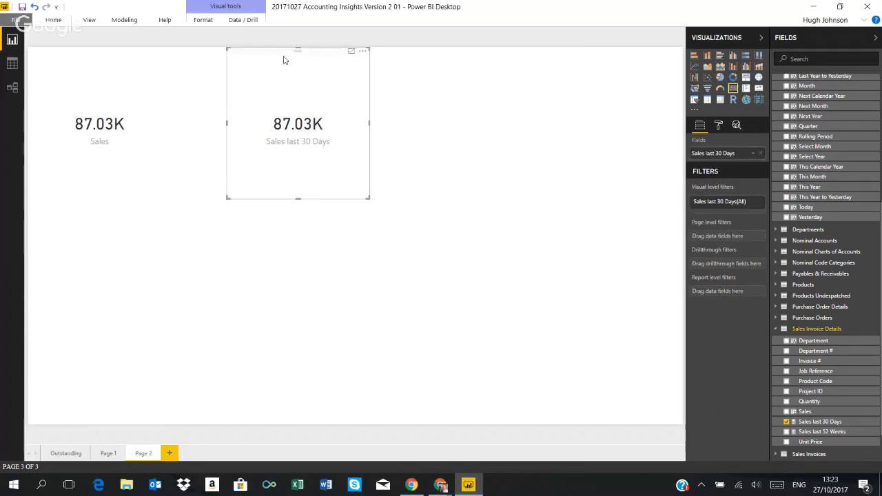
# Remove the Last 30 Days filter from the Sales card, then check the Sales last 30 Days card's filters and deselect it
pyautogui.click(47, 58)
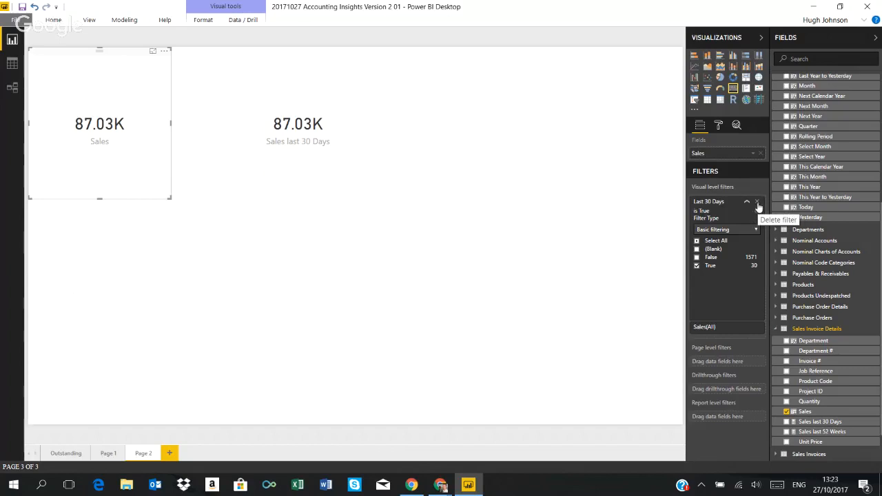
pyautogui.click(757, 202)
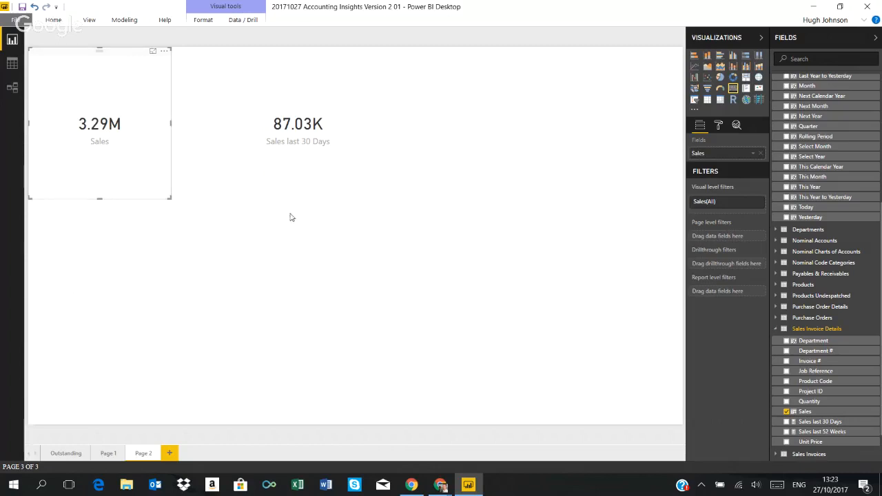
pyautogui.click(255, 58)
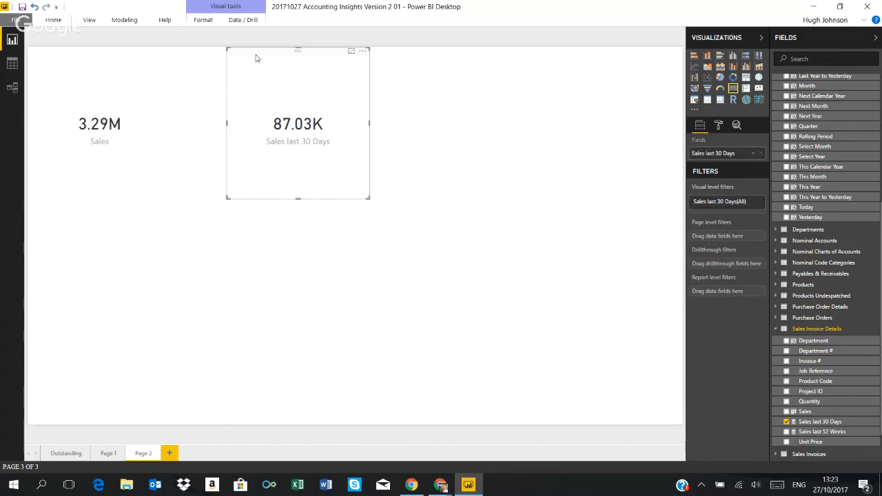
pyautogui.click(424, 249)
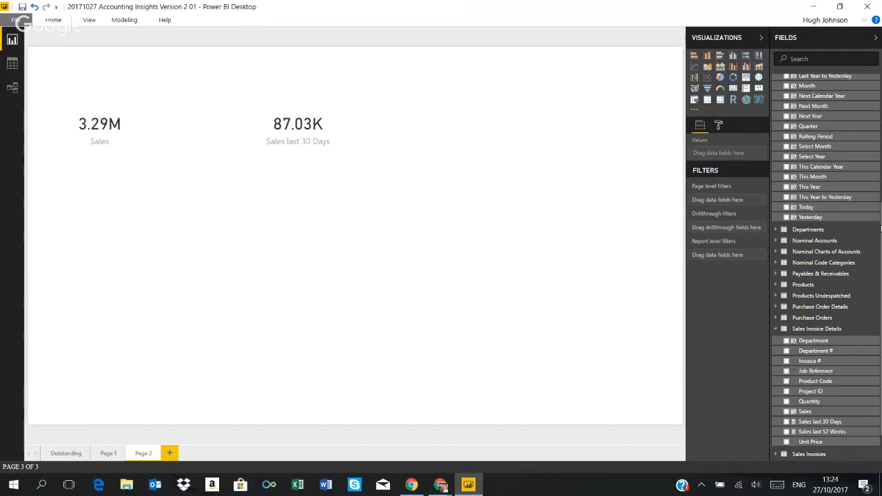
# Review the analysis period columns available in the Dates table
pyautogui.scroll(3, 825, 261)
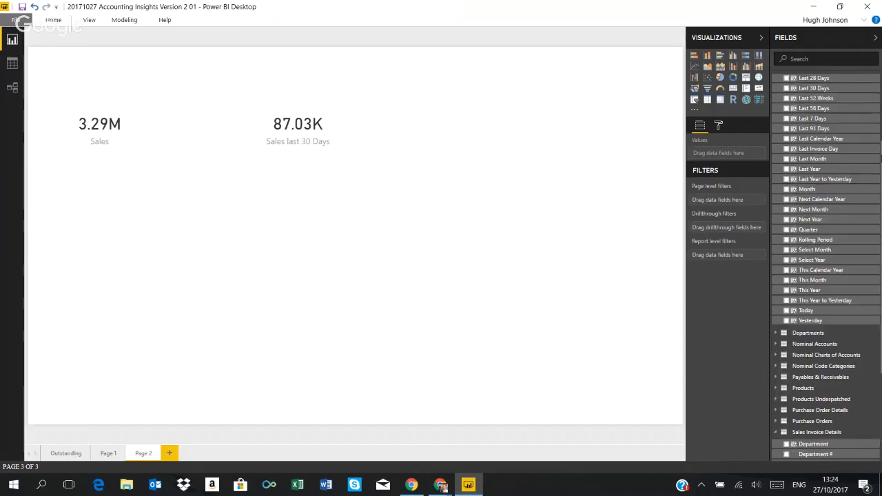
pyautogui.scroll(3, 826, 267)
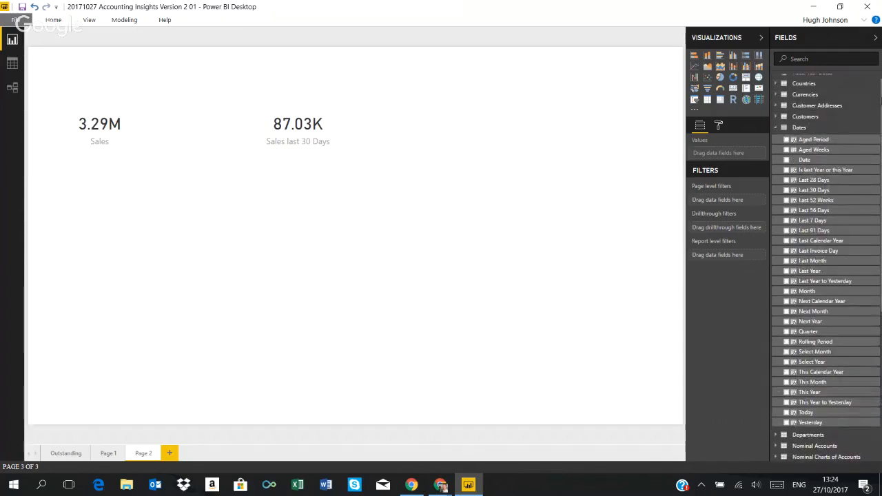